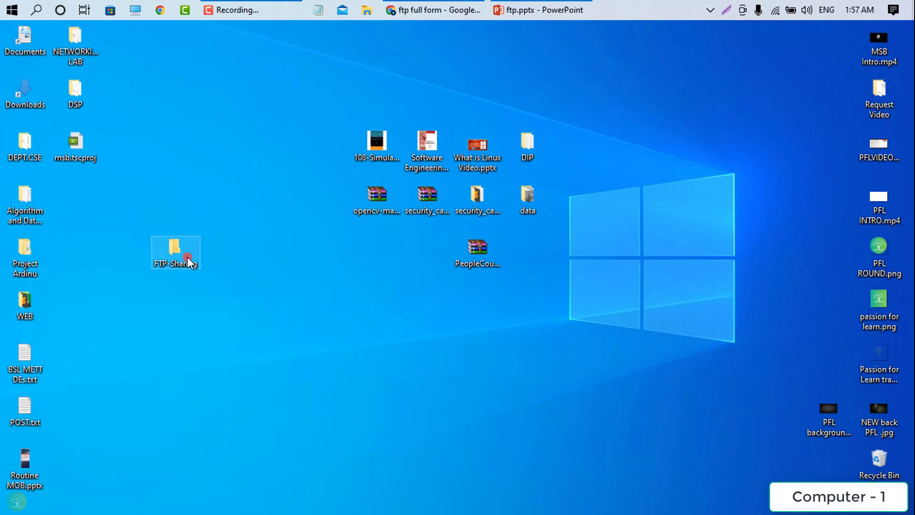
- Open FTP-Sharing, drag PFL ROUND.png and passion for learn.png into it, and show large icons
double_click(189, 261)
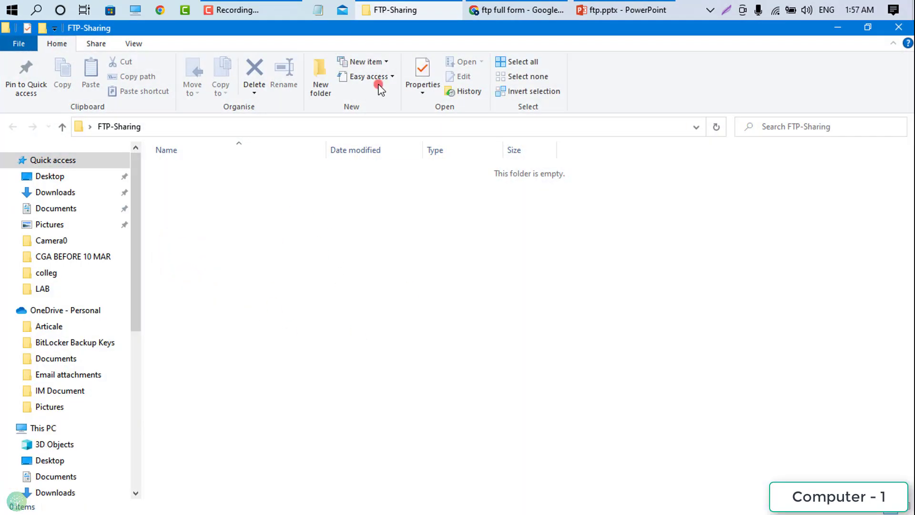
left_click_drag(349, 27, 442, 75)
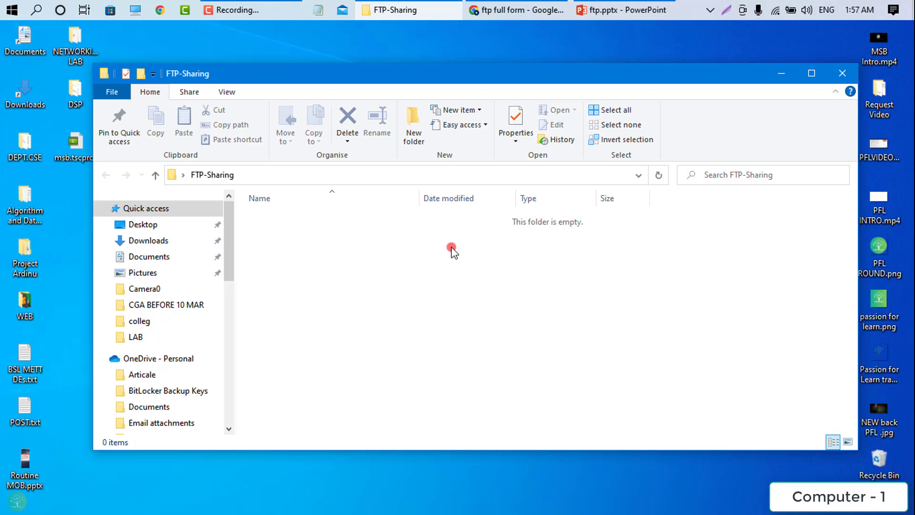
left_click_drag(604, 75, 555, 74)
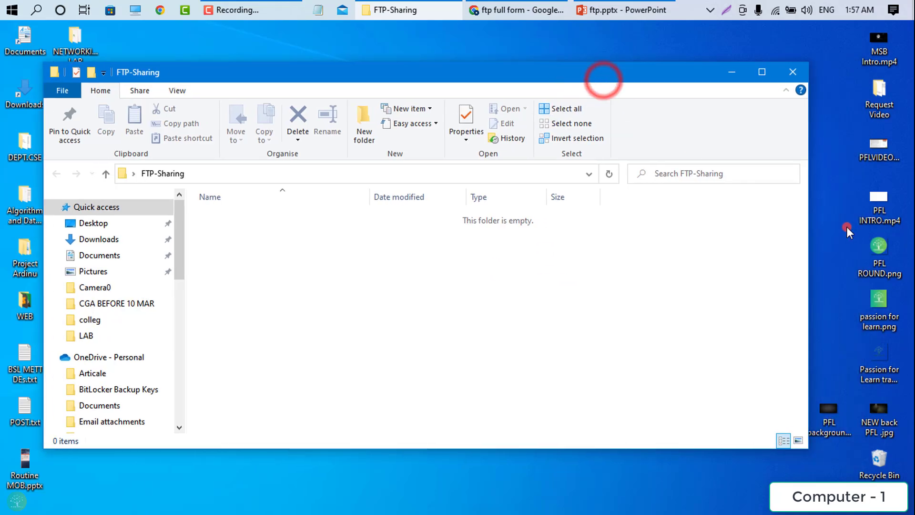
left_click_drag(845, 238, 503, 272)
left_click(798, 440)
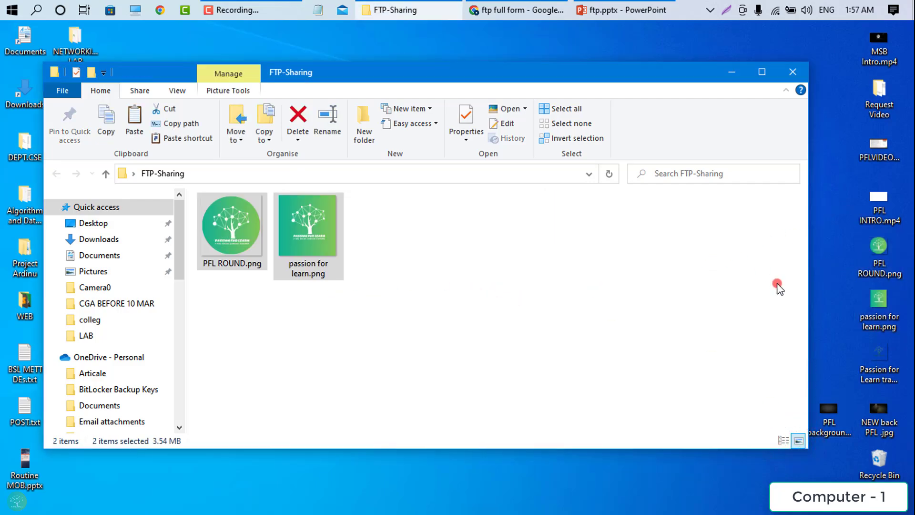
- Copy PFL INTRO.mp4 into FTP-Sharing, check the copied files, and close the folder
left_click(880, 205)
left_click(490, 274)
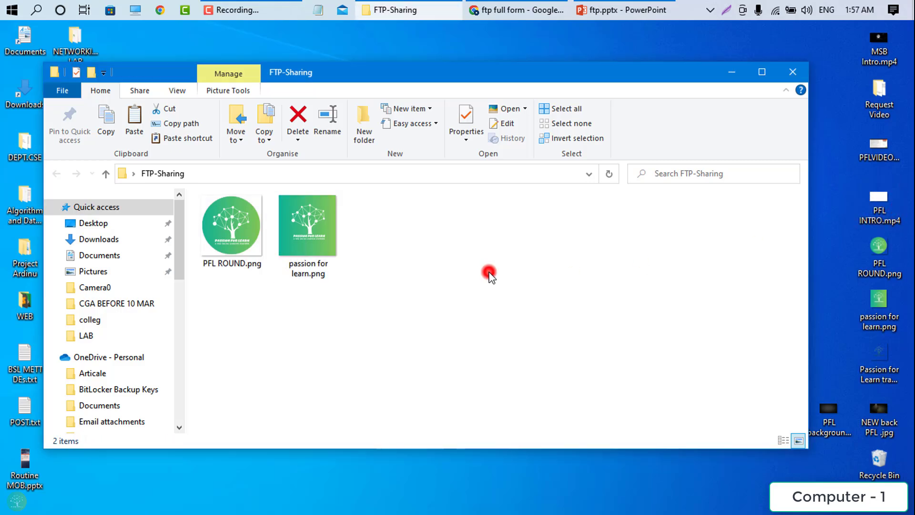
key("ctrl+v")
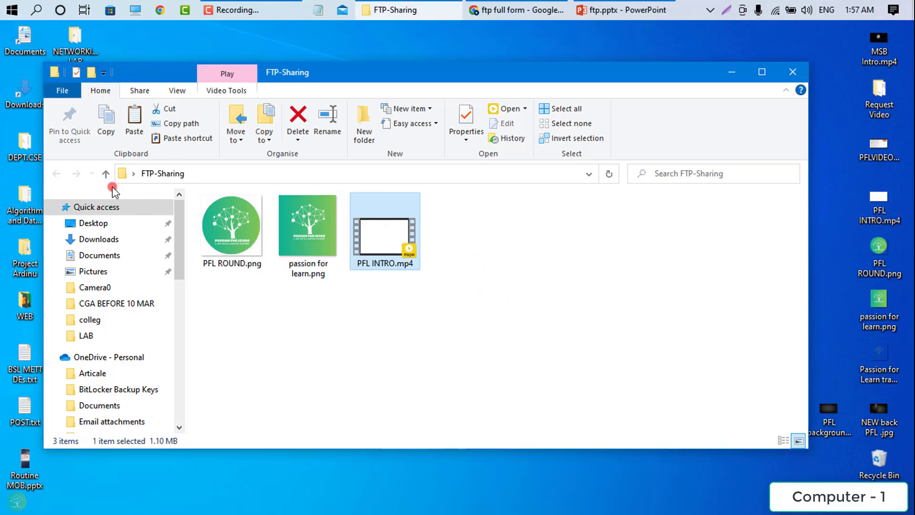
left_click(793, 72)
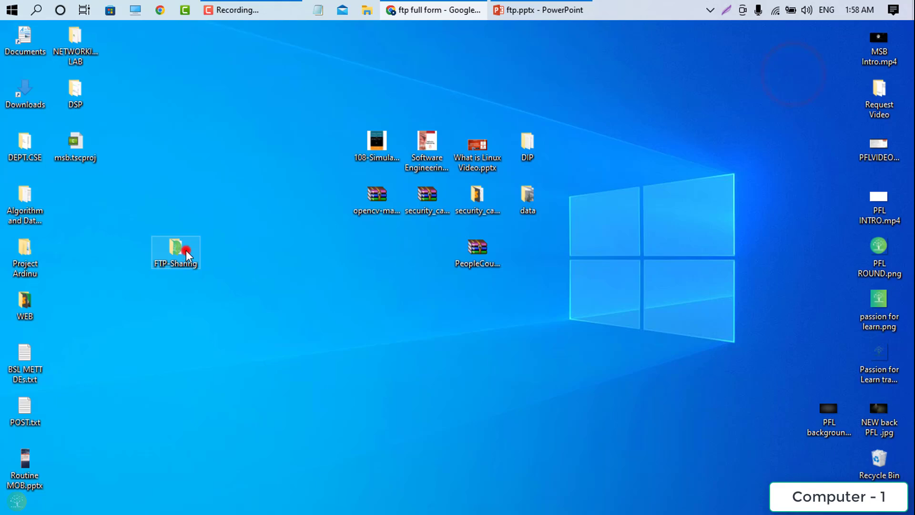
double_click(186, 253)
left_click_drag(256, 324, 435, 306)
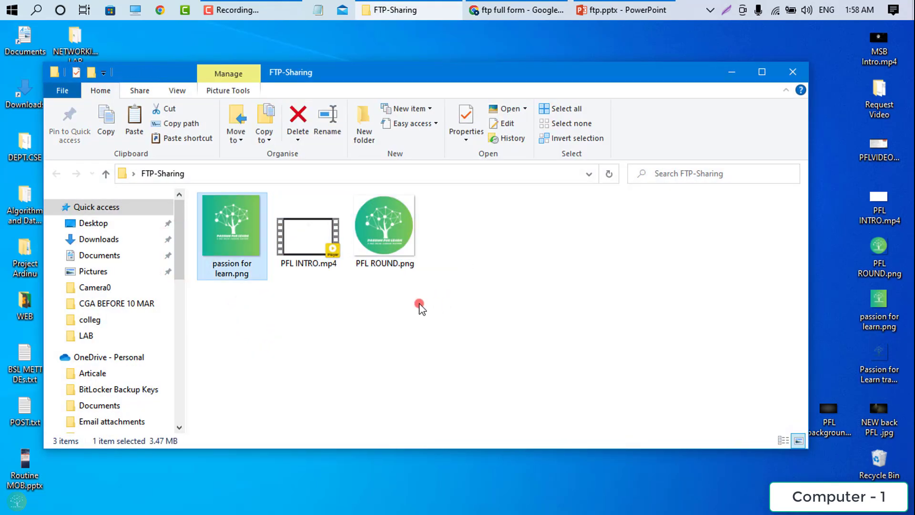
key("alt+F4")
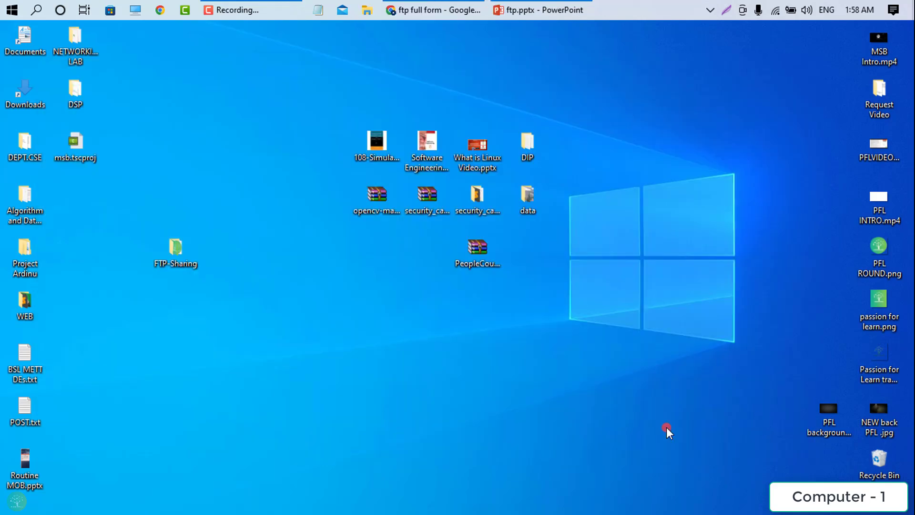
- Open Control Panel, set View by to Small icons, and go to Programs and Features
left_click(6, 11)
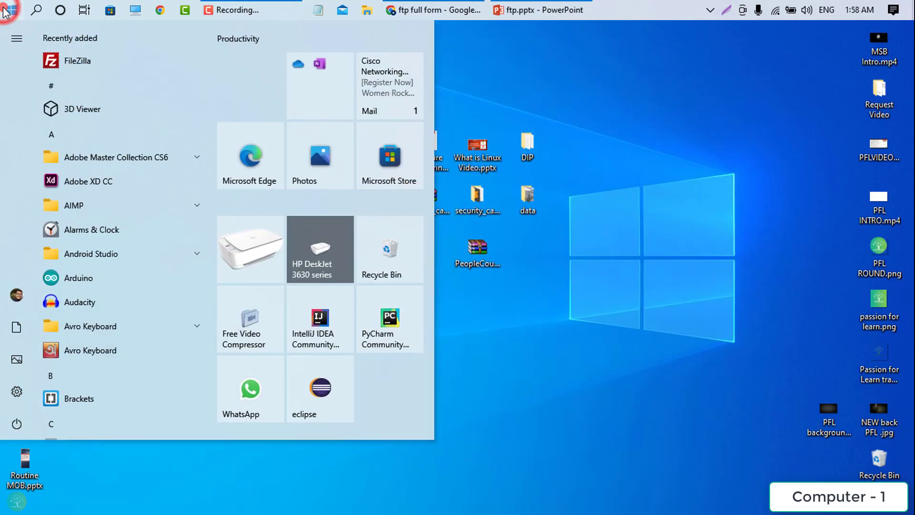
type("cont")
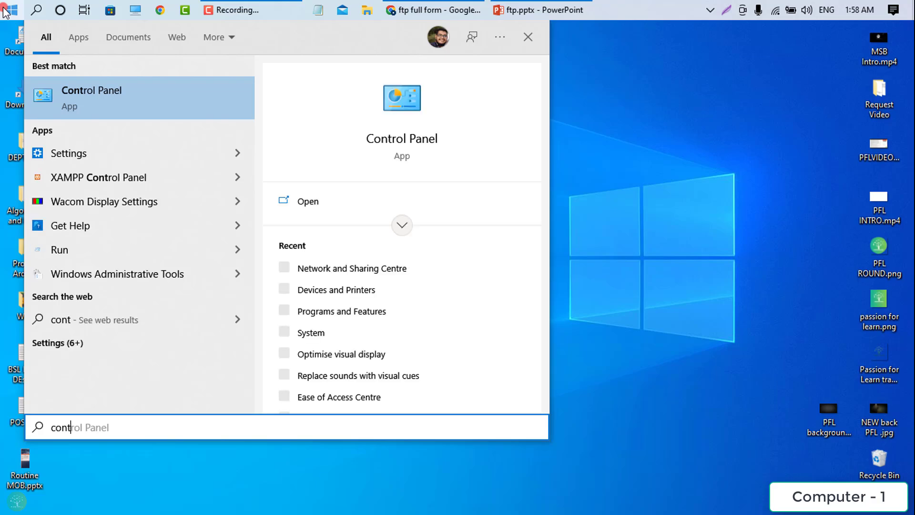
key("Return")
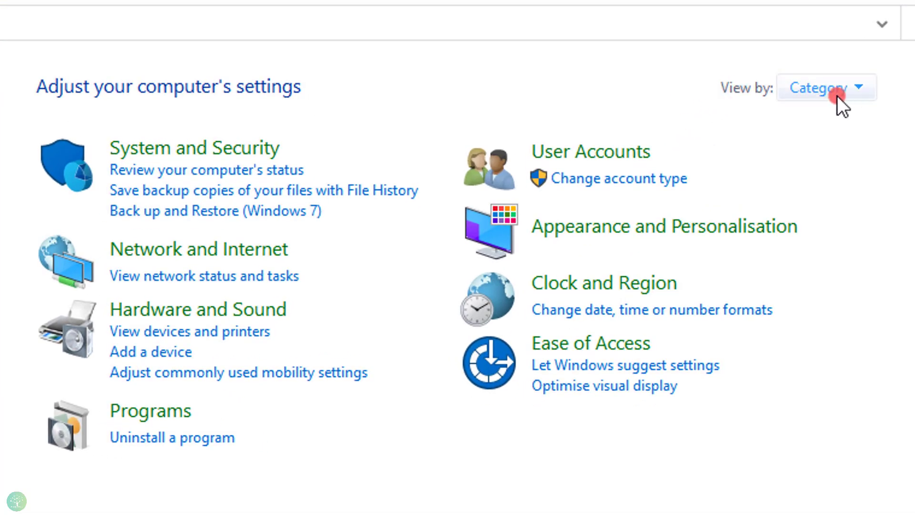
left_click(841, 93)
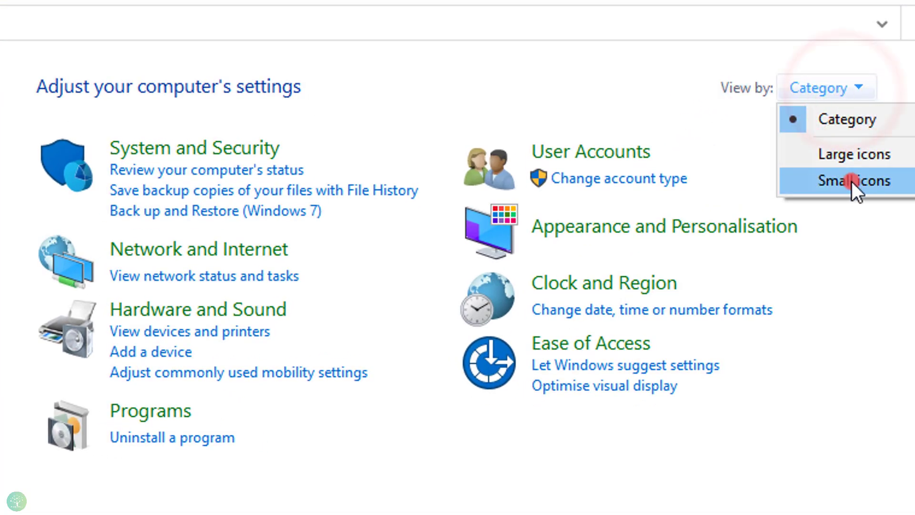
left_click(853, 180)
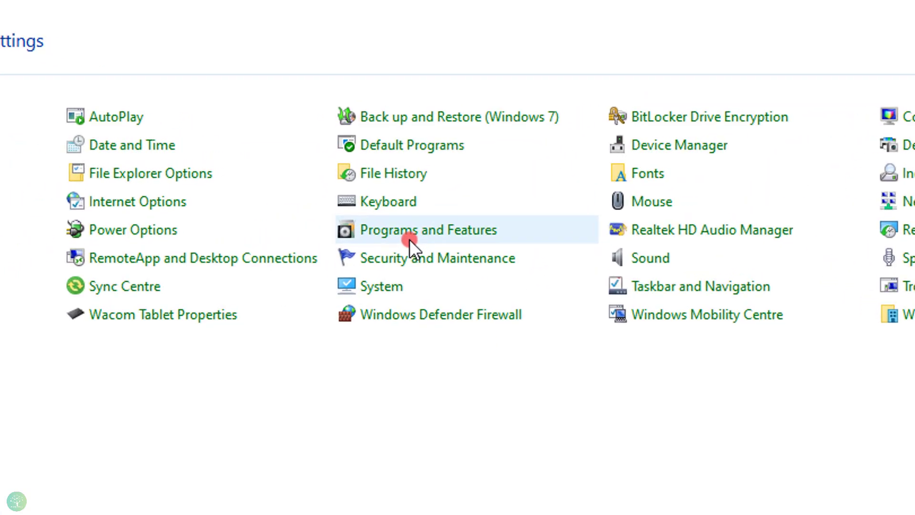
left_click(460, 243)
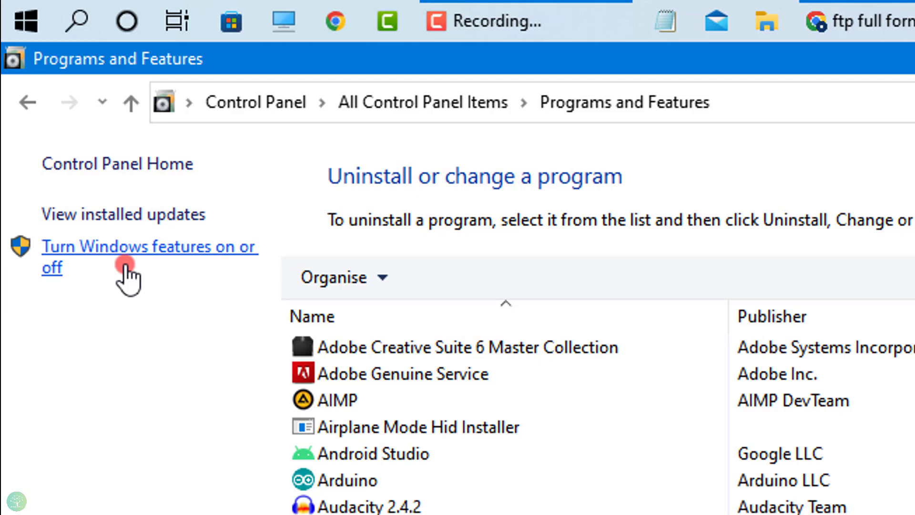
- In Windows Features, enable Internet Information Services with FTP Server and FTP Extensibility
left_click(125, 265)
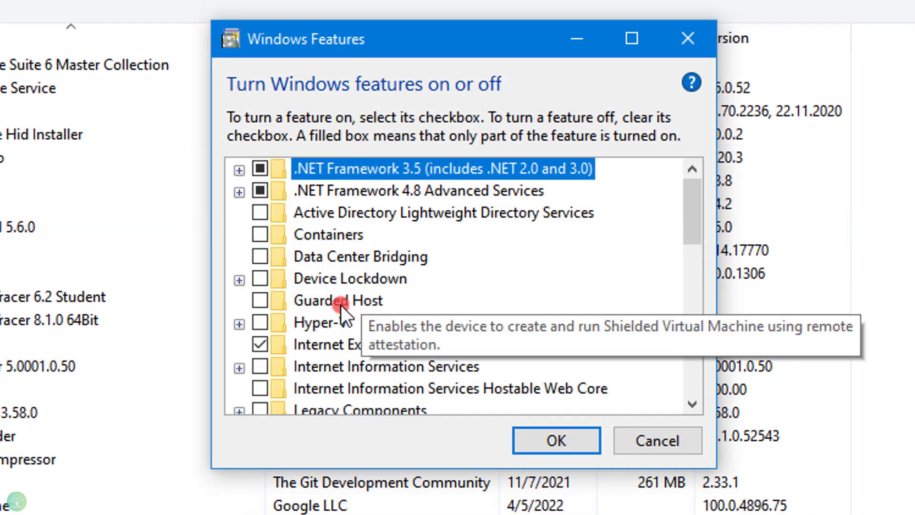
left_click_drag(691, 213, 695, 237)
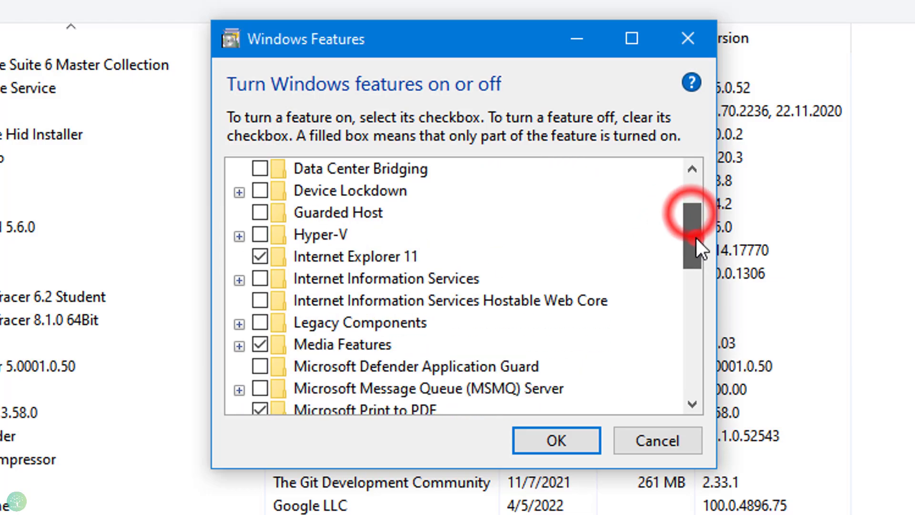
left_click(450, 280)
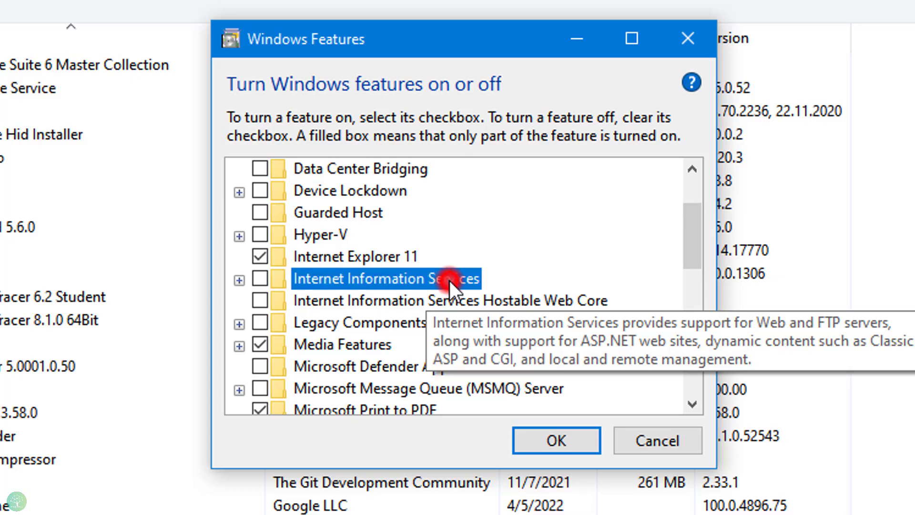
left_click(240, 280)
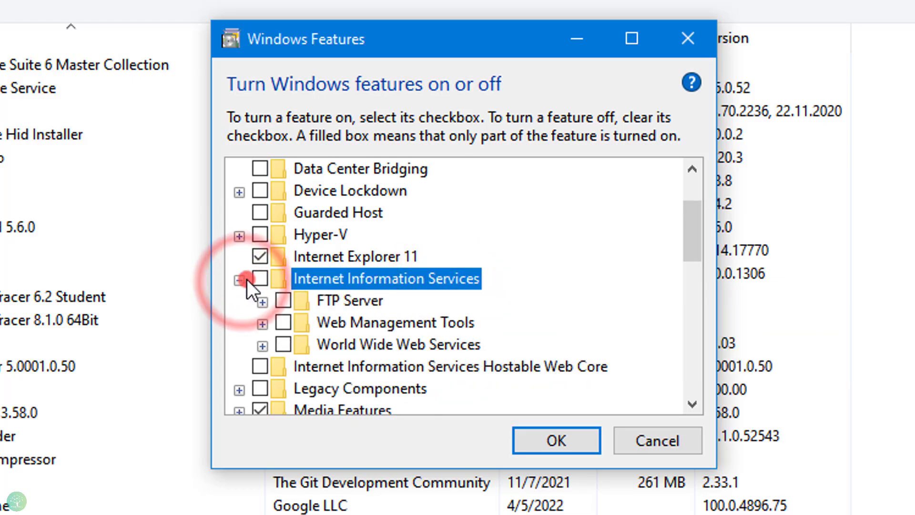
left_click(261, 279)
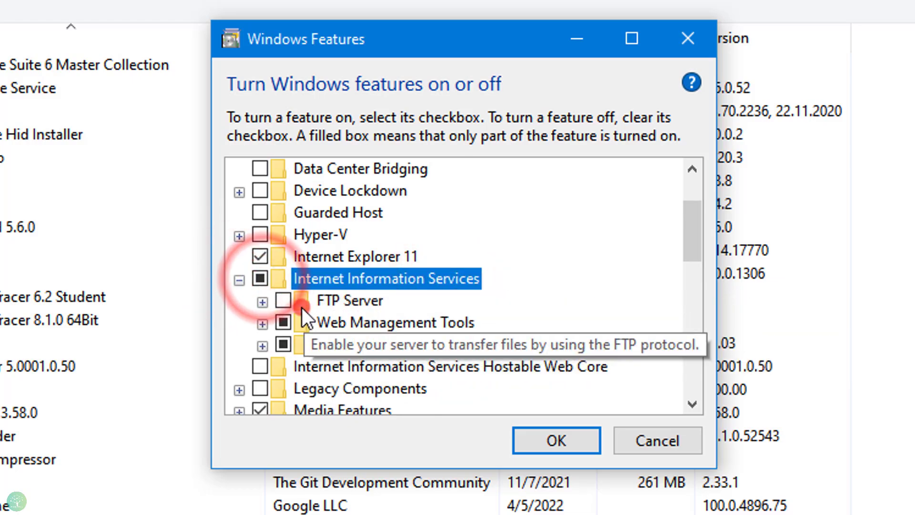
left_click(262, 301)
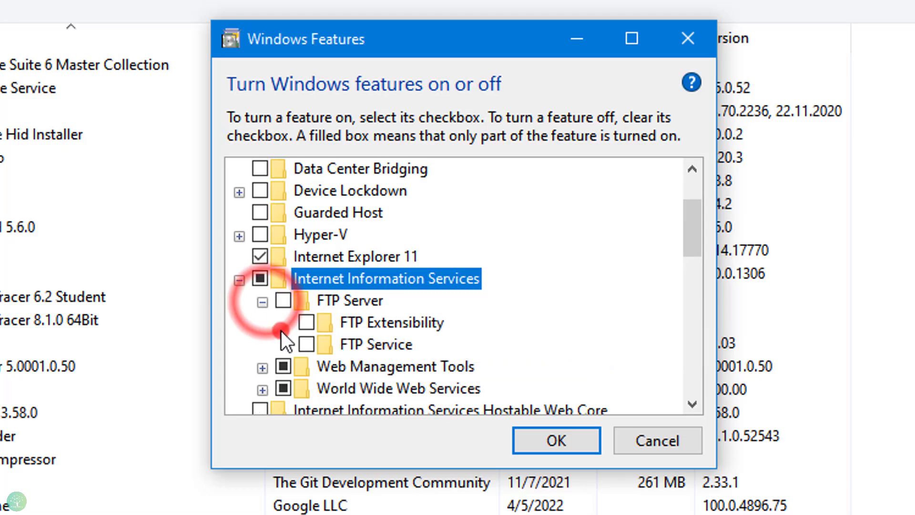
left_click(283, 300)
left_click(305, 322)
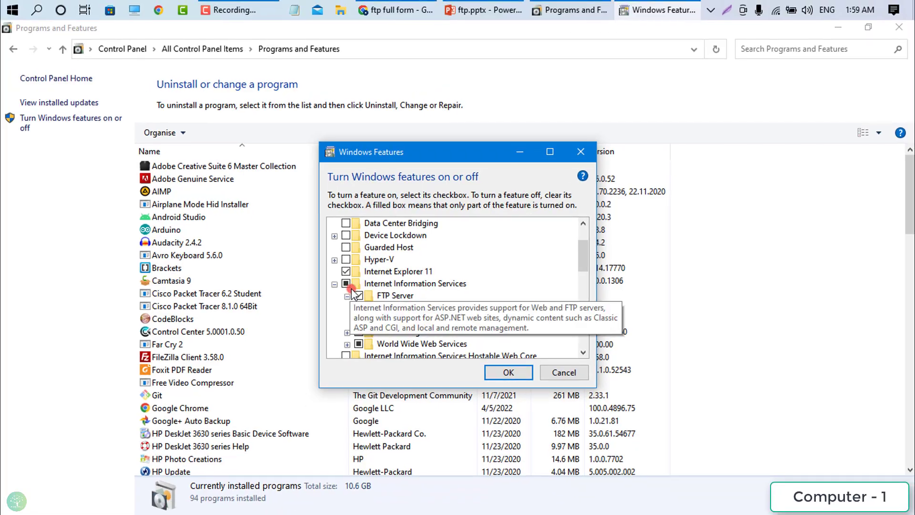
- Add IIS Management Console under Web Management Tools and apply the feature changes
scroll(518, 280, "down", 1)
left_click(347, 319)
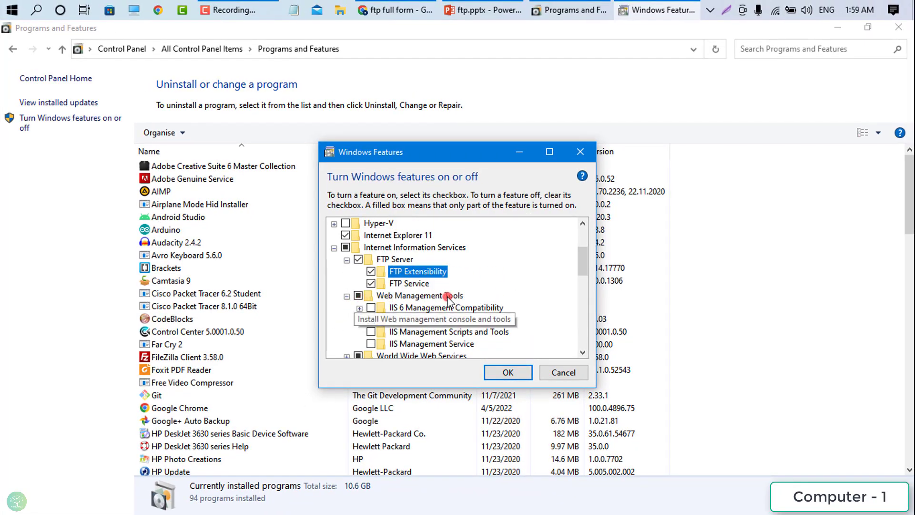
left_click(395, 325)
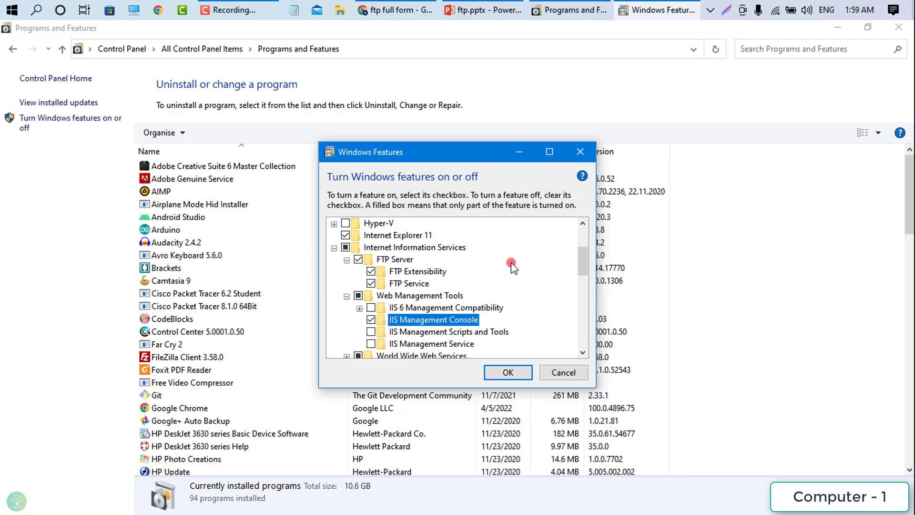
left_click(523, 370)
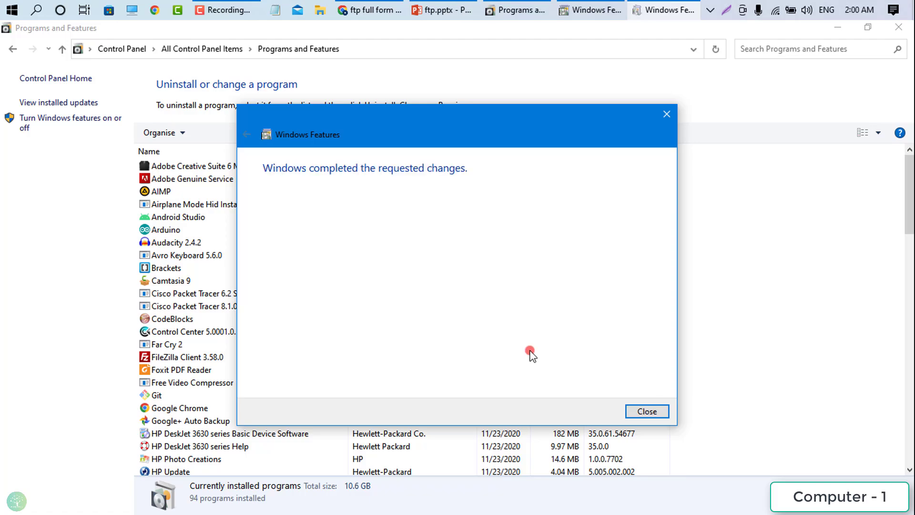
left_click(646, 411)
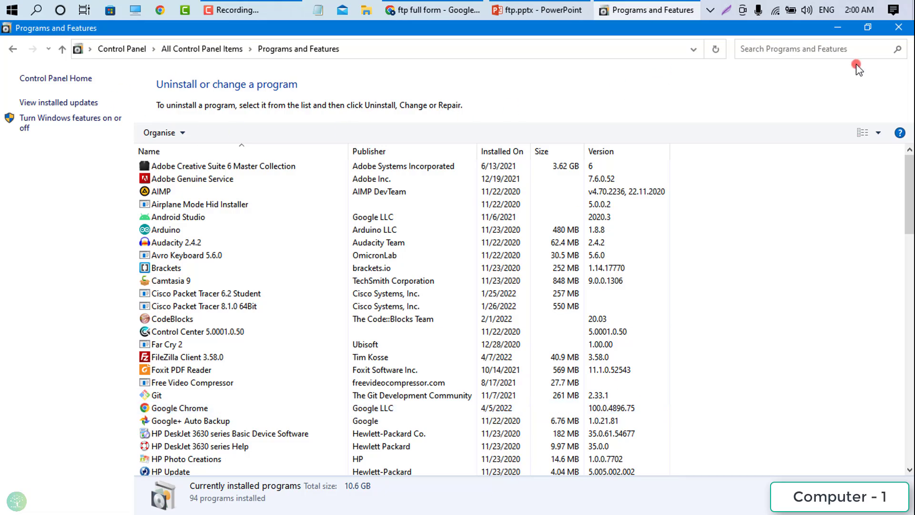
- Launch Internet Information Services (IIS) Manager from Administrative Tools
left_click(899, 29)
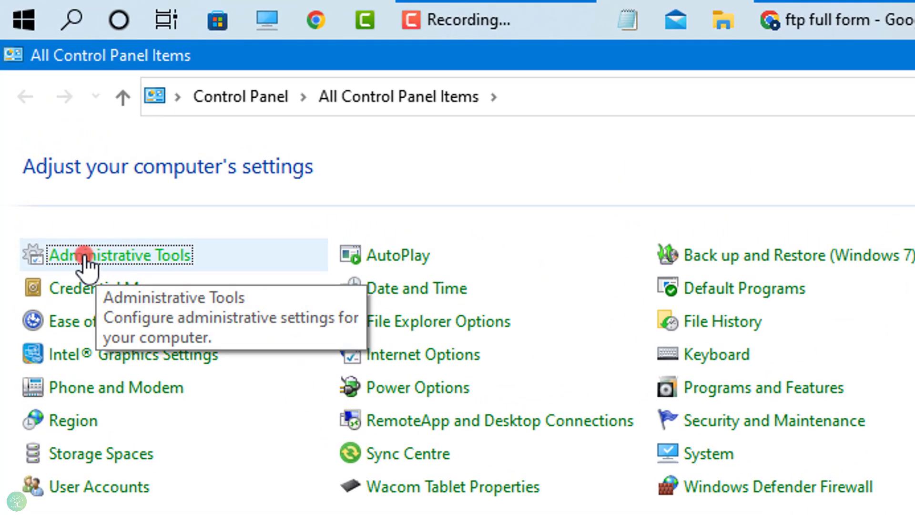
left_click(128, 256)
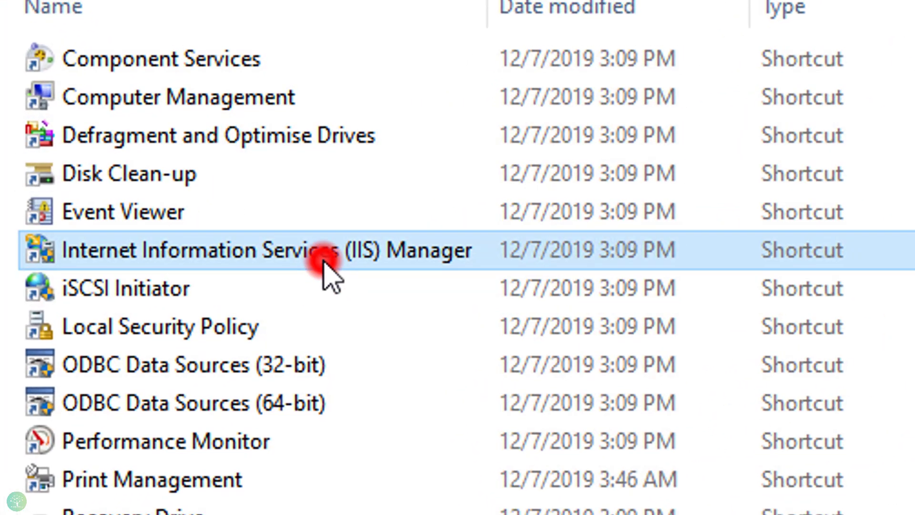
left_click(336, 260)
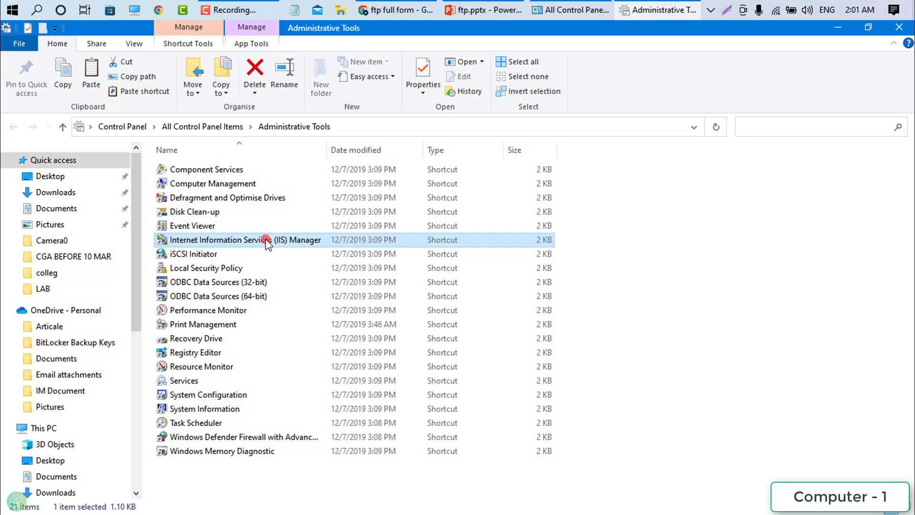
double_click(267, 240)
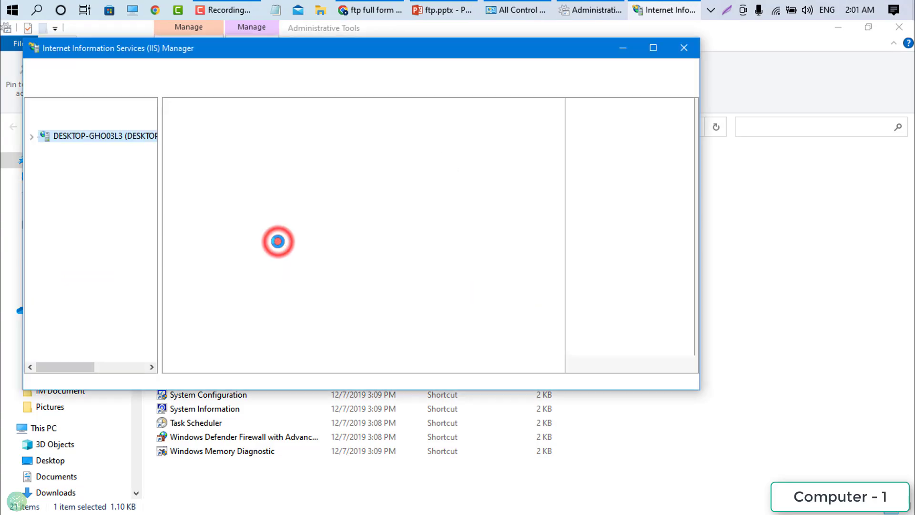
- Maximize the IIS Manager window and widen its Connections pane
left_click_drag(260, 58, 363, 117)
double_click(363, 112)
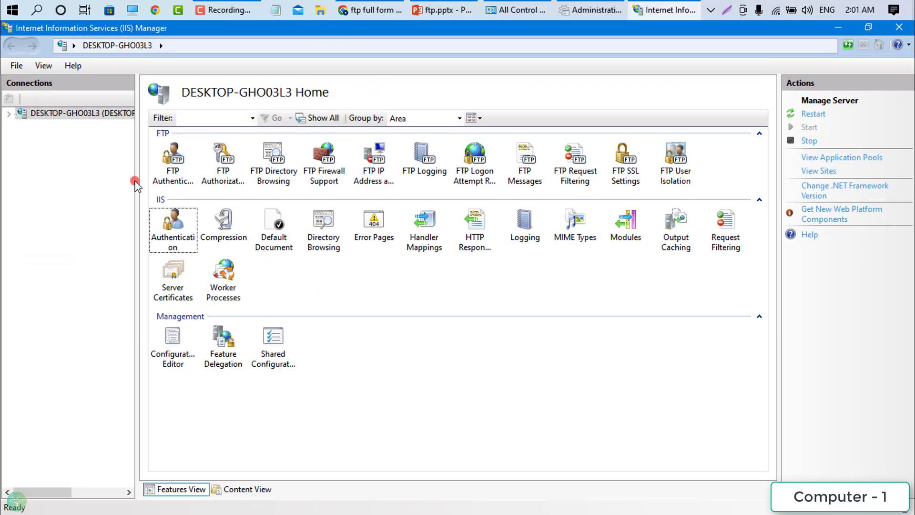
left_click_drag(138, 182, 184, 182)
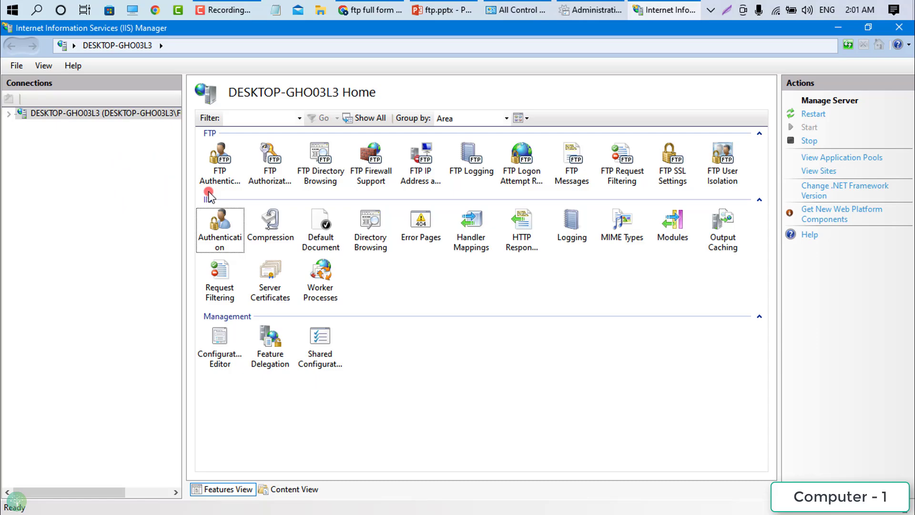
- Expand DESKTOP-GHO03L3 and Sites, then choose Add FTP Site... from the Sites context menu
left_click(10, 114)
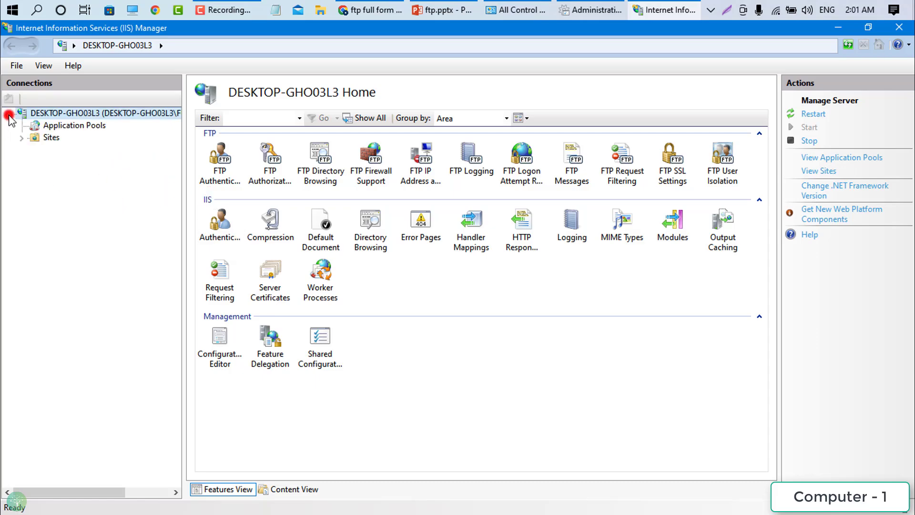
left_click(24, 139)
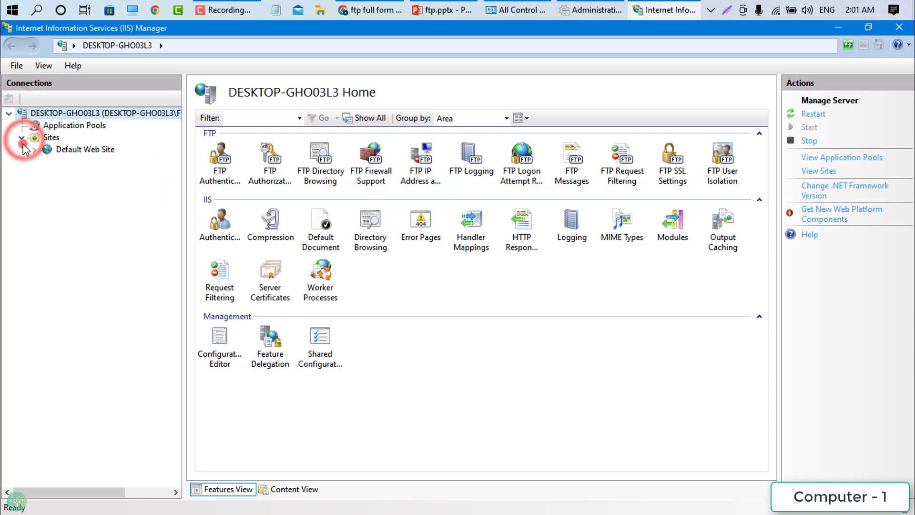
left_click(75, 153)
left_click(92, 187)
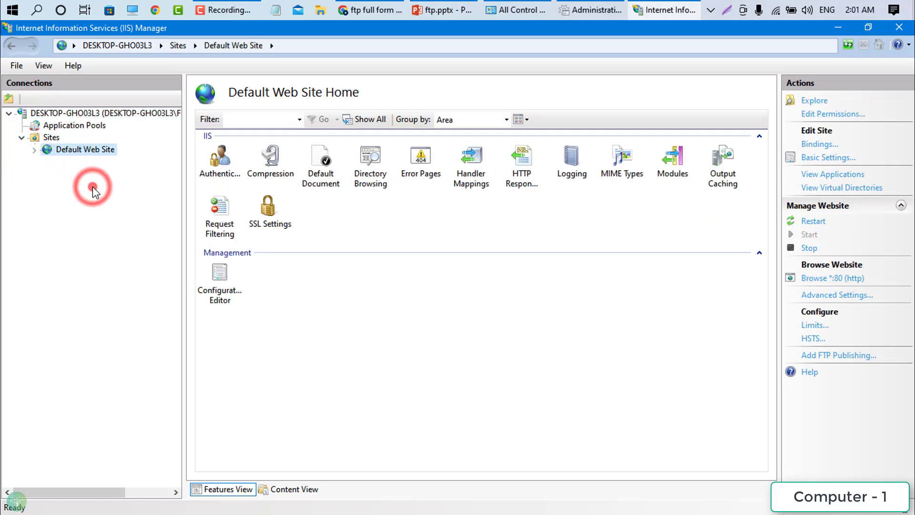
left_click(47, 139)
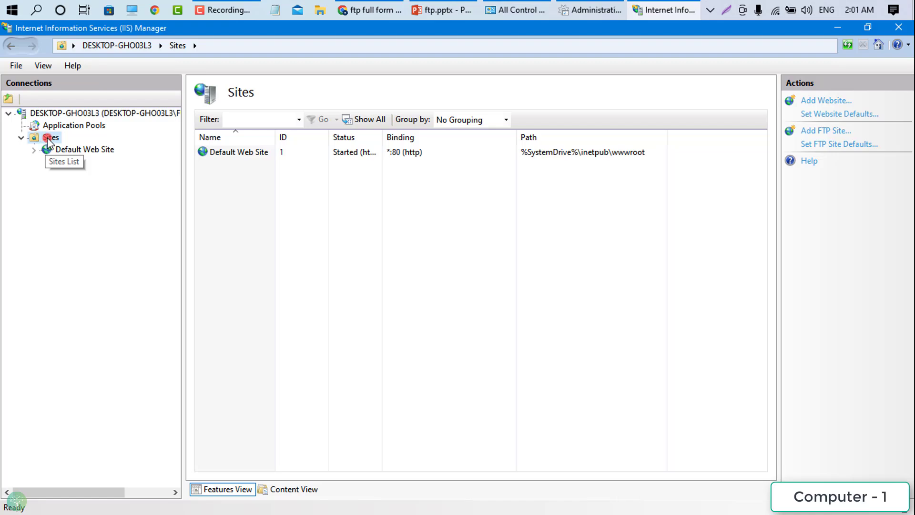
left_click(47, 139)
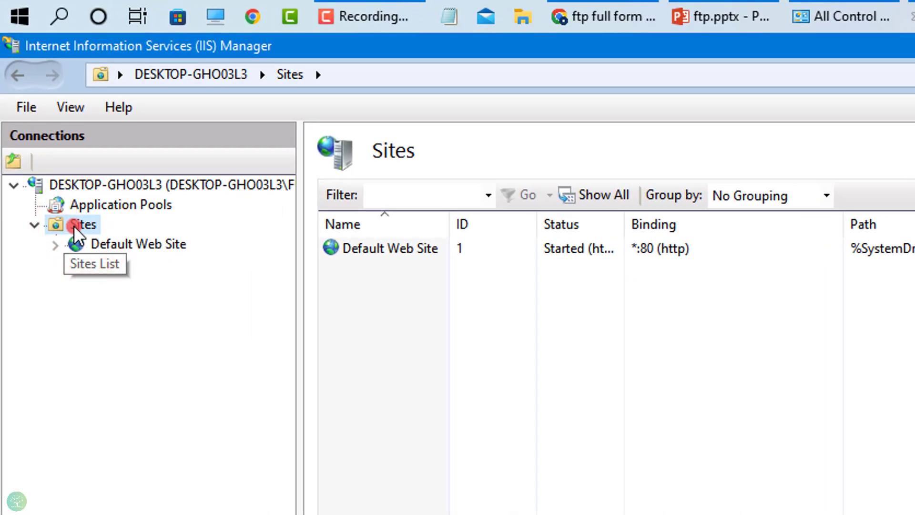
right_click(73, 225)
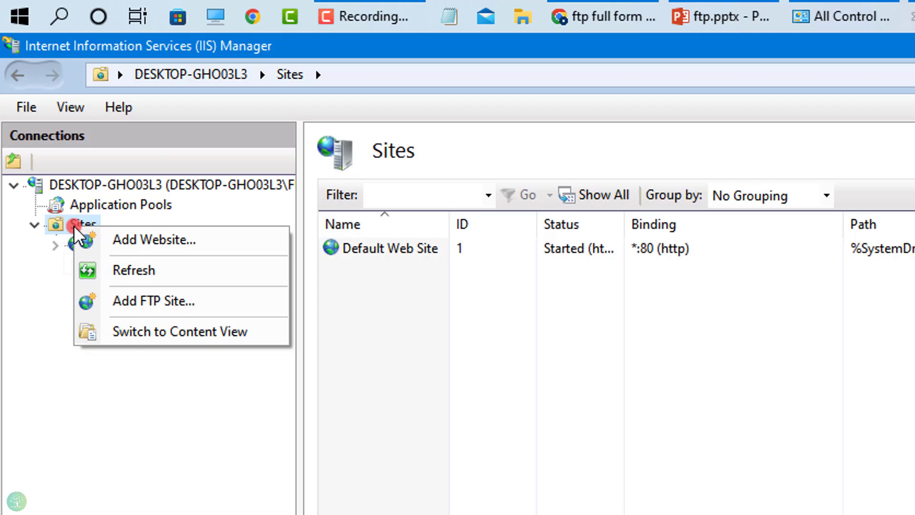
left_click(176, 304)
left_click(426, 316)
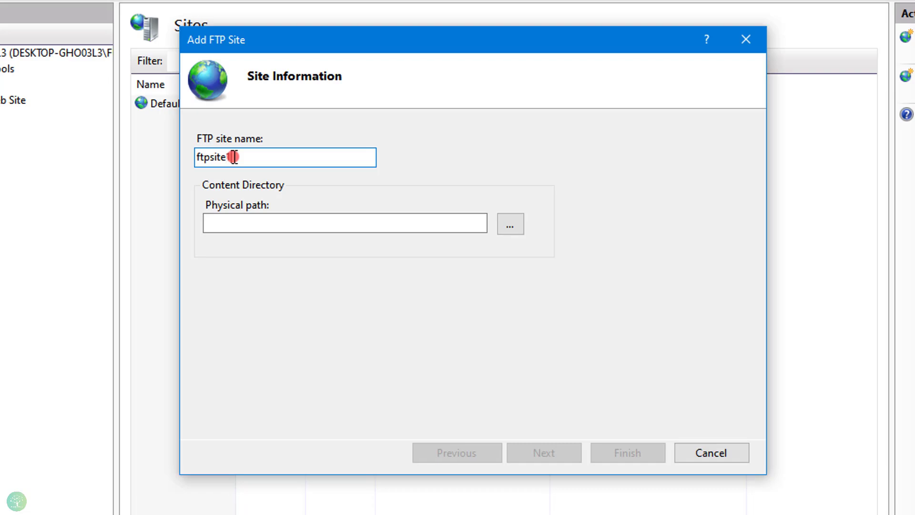
- Name the site ftpsite1 with physical path Desktop\FTP-Sharing, then proceed to Binding and SSL Settings
double_click(263, 157)
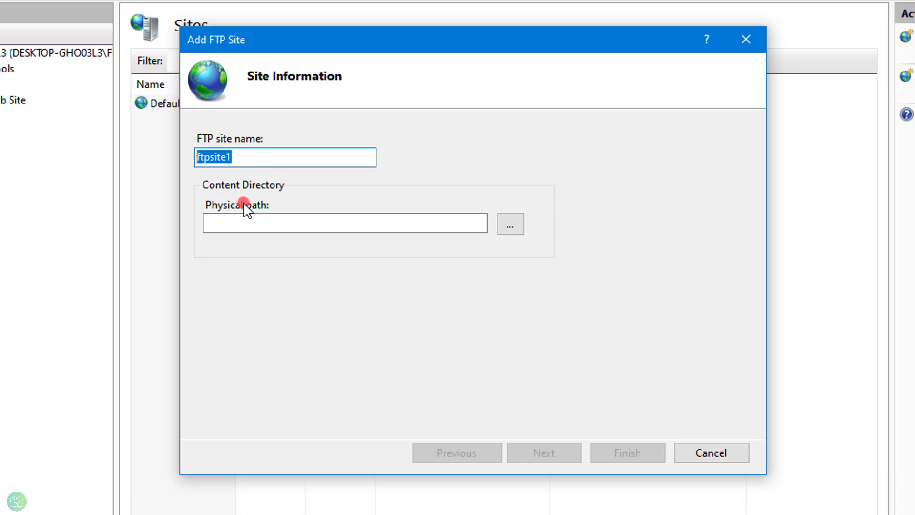
left_click(508, 224)
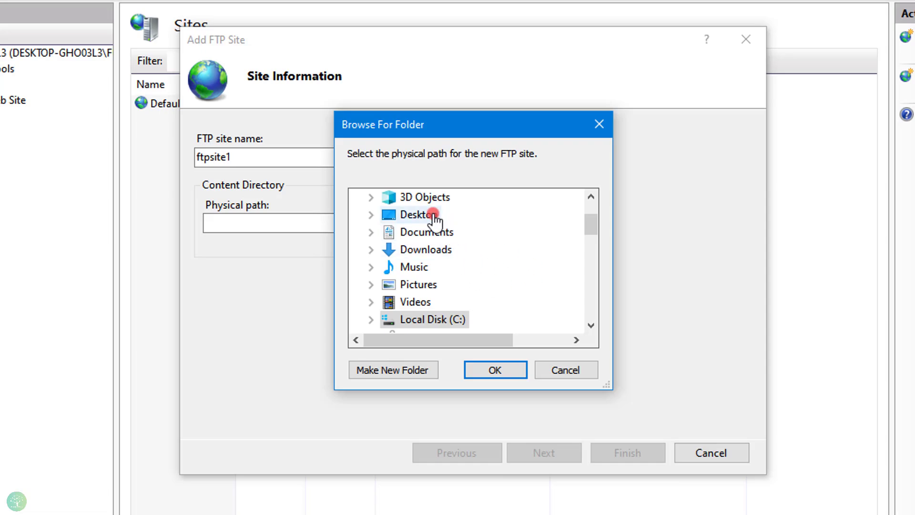
left_click(417, 214)
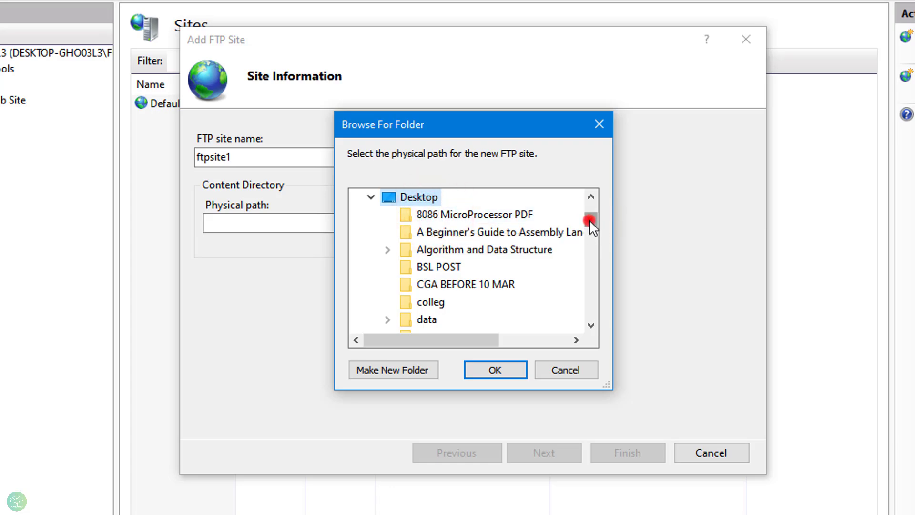
left_click_drag(590, 220, 590, 230)
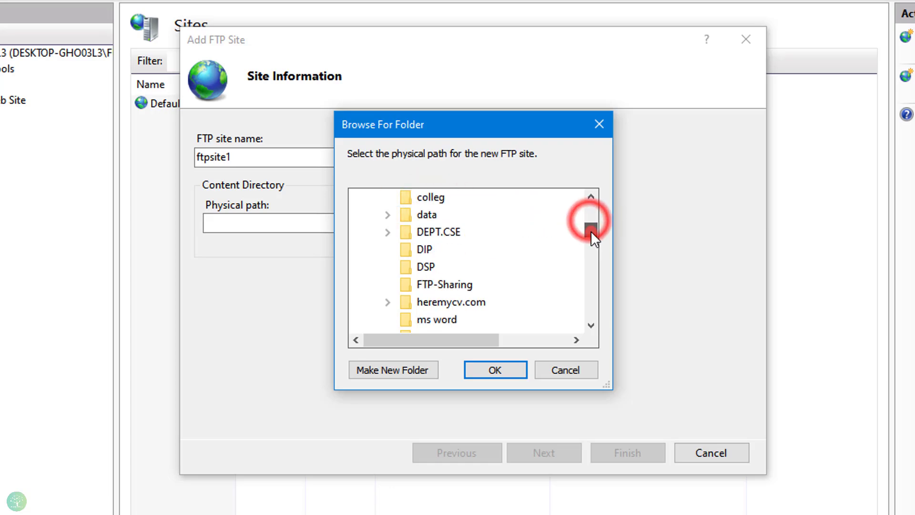
left_click(439, 289)
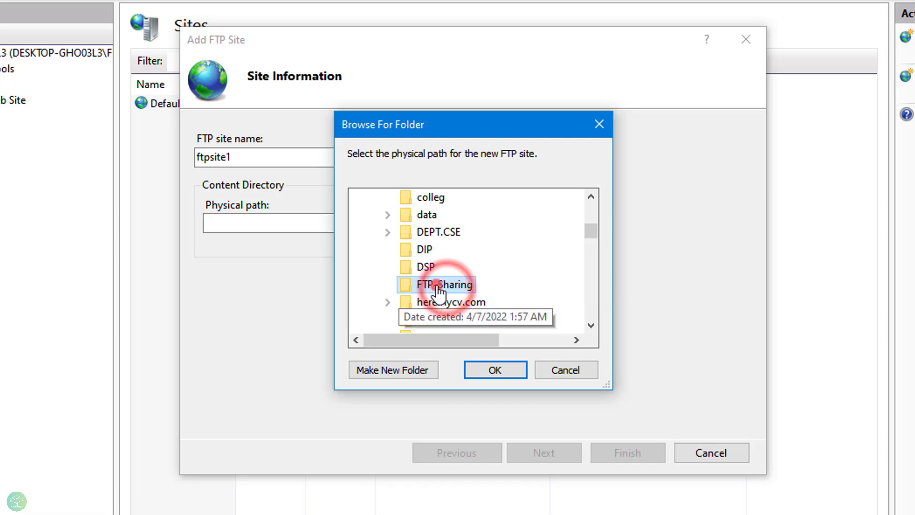
left_click(486, 370)
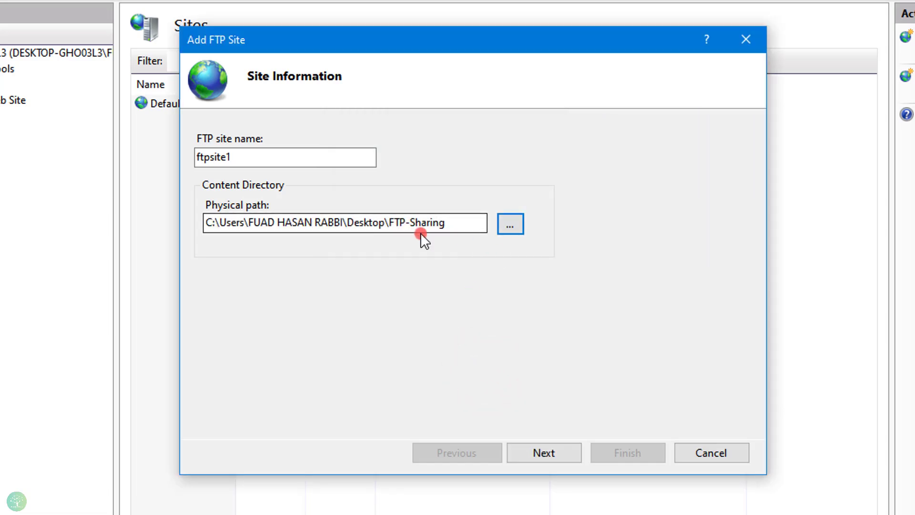
left_click(542, 452)
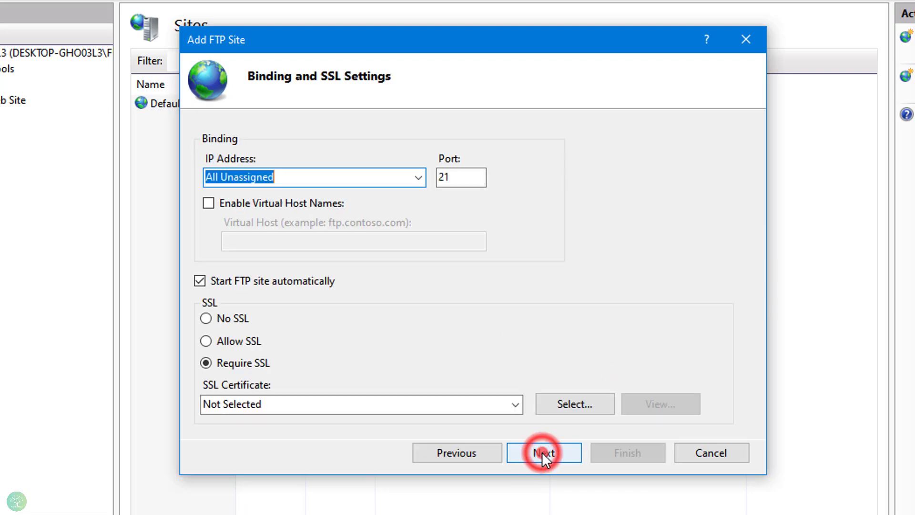
left_click(281, 178)
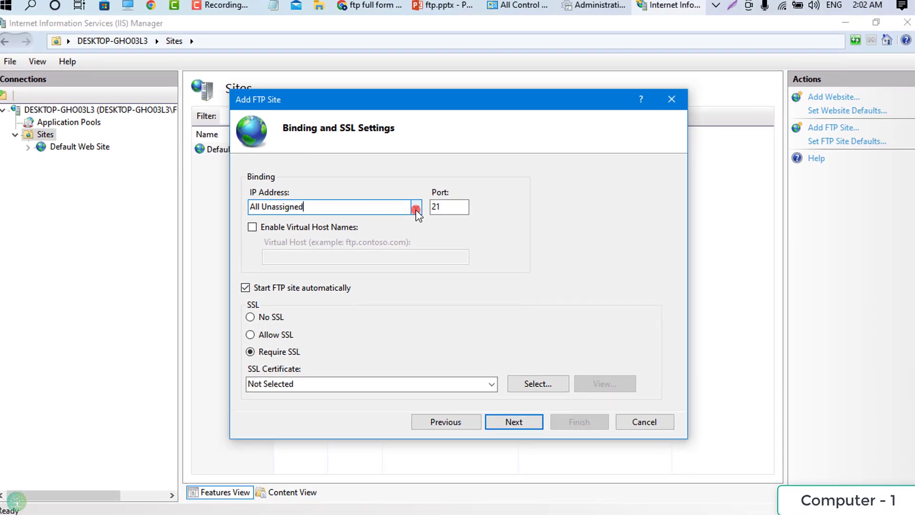
left_click(416, 208)
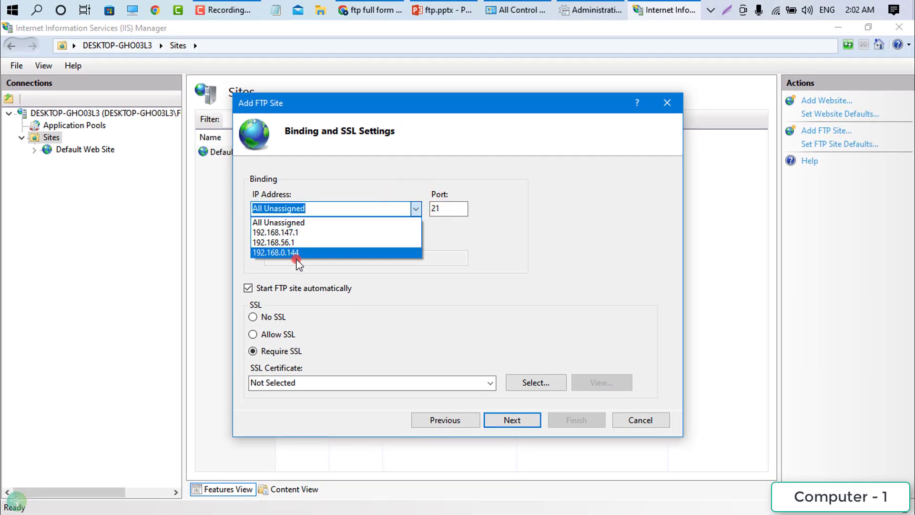
left_click(456, 237)
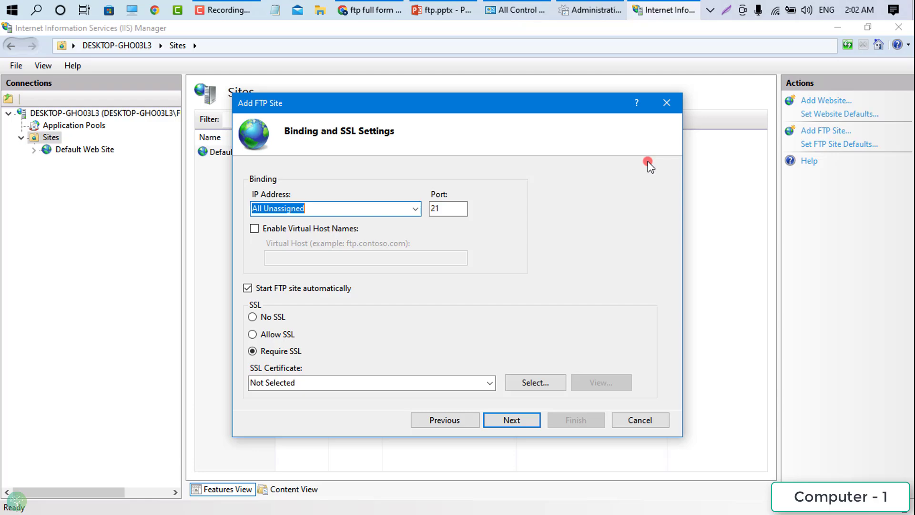
- Copy the Wi-Fi IPv4 address 192.168.0.144 from Network & Internet properties, then close Settings
right_click(774, 19)
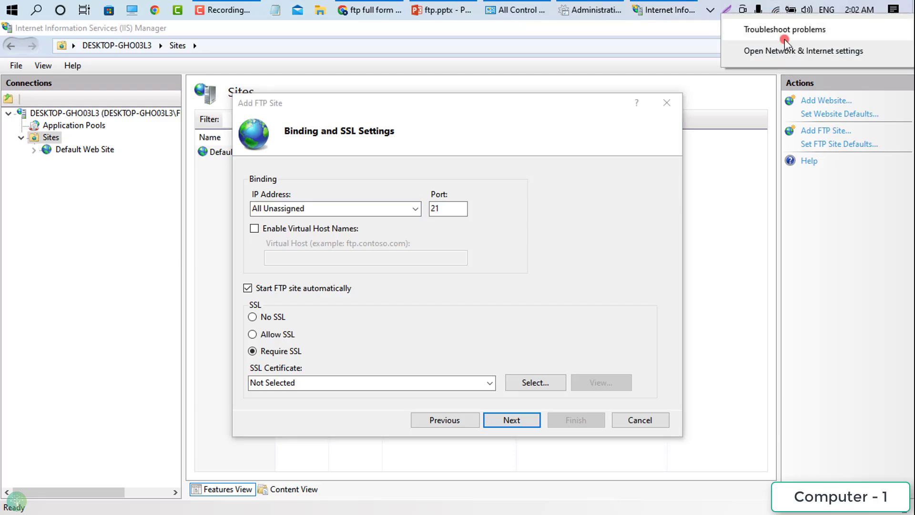
left_click(805, 51)
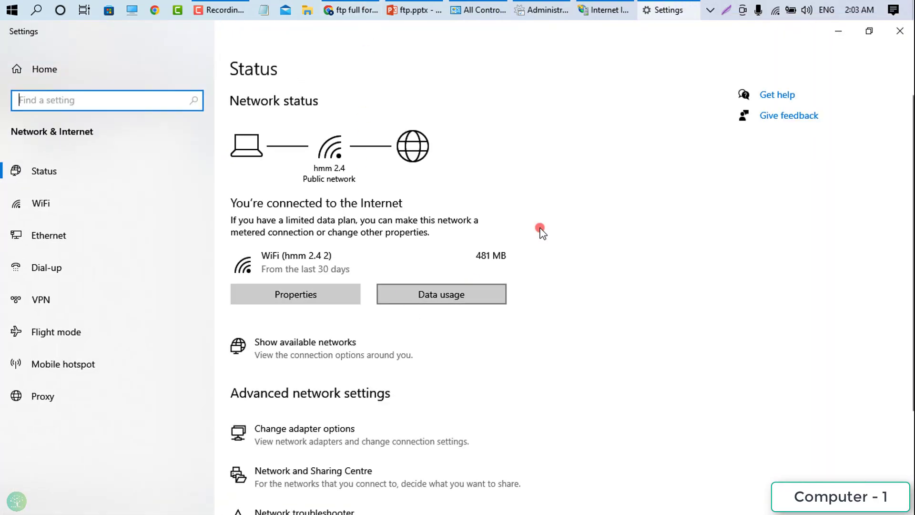
left_click(296, 298)
scroll(293, 297, "down", 10)
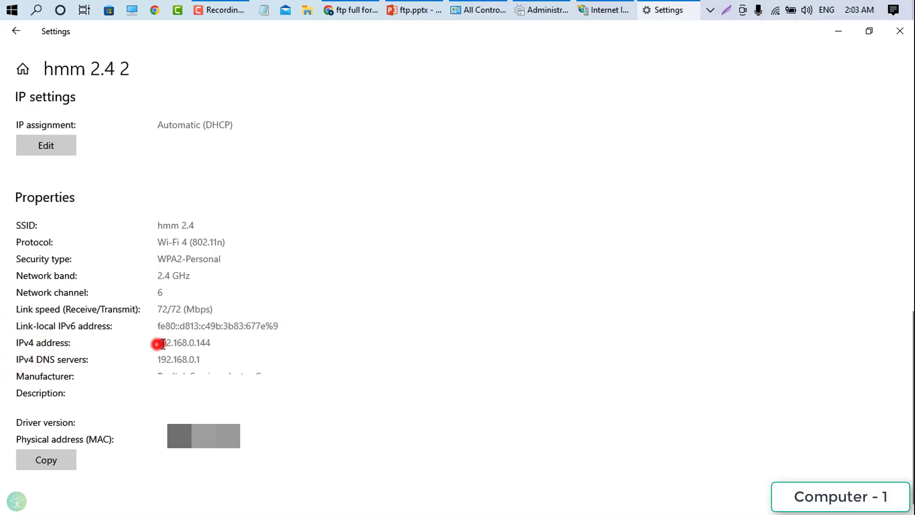
left_click_drag(162, 343, 212, 342)
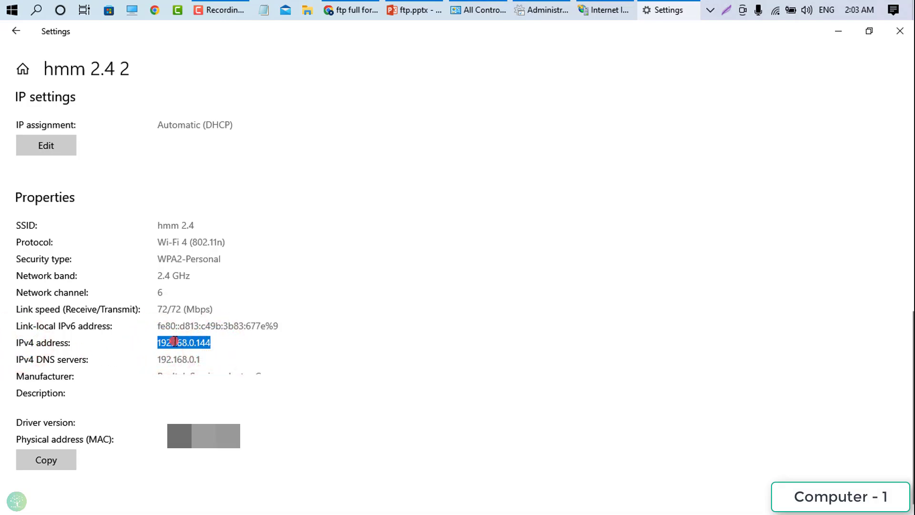
right_click(175, 341)
left_click(198, 356)
left_click(899, 31)
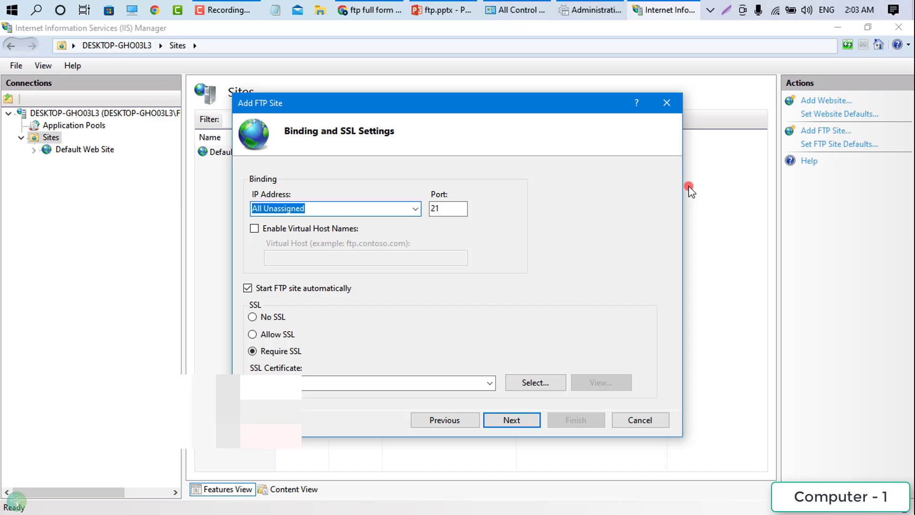
- Open Command Prompt and run ipconfig
left_click(4, 5)
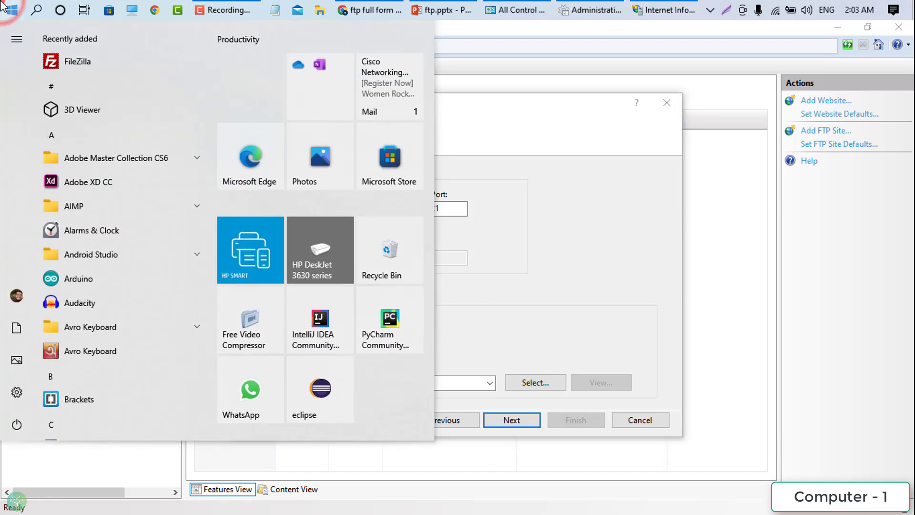
type("comm")
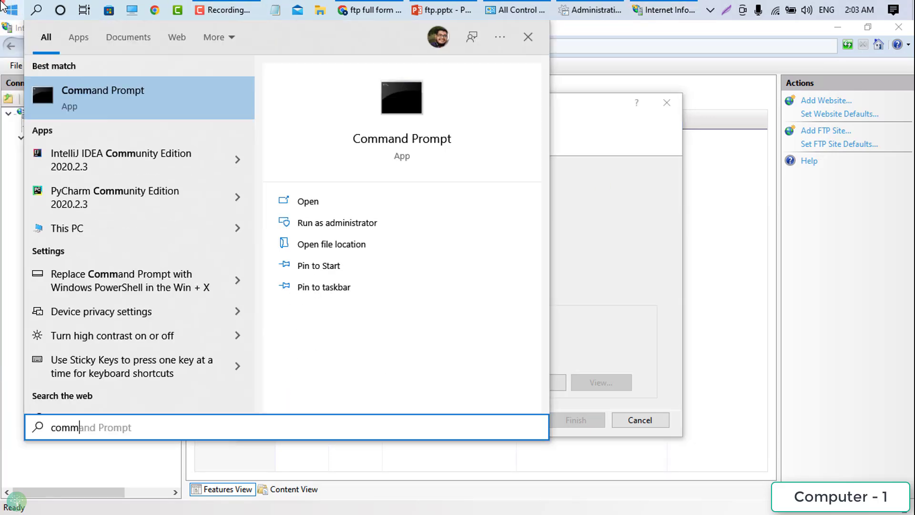
key("Return")
left_click(209, 130)
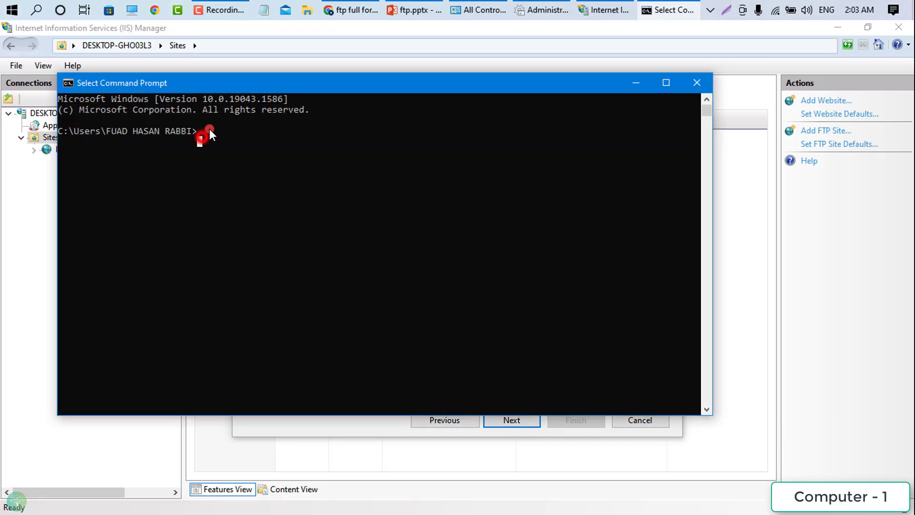
type("ip")
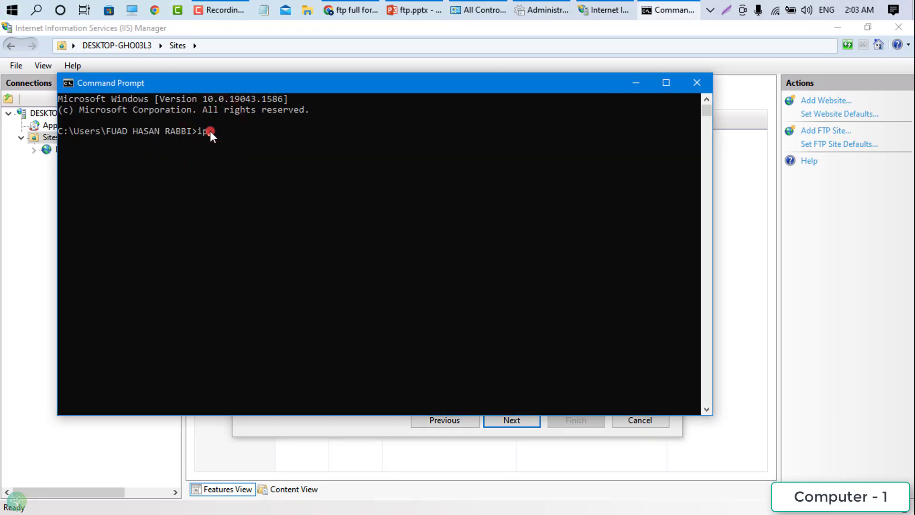
type("config")
key("Return")
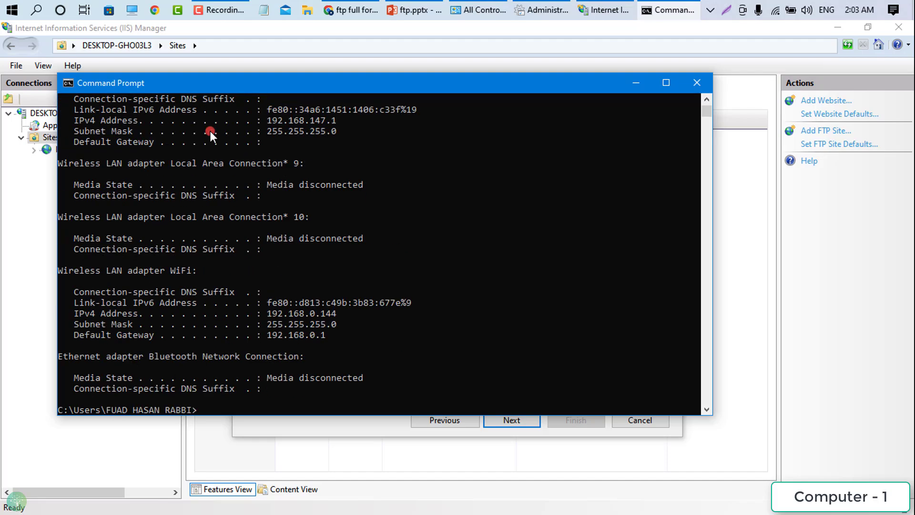
- Select the WiFi IPv4 address 192.168.0.144 in the ipconfig output, then close the console
scroll(130, 270, "down", 2)
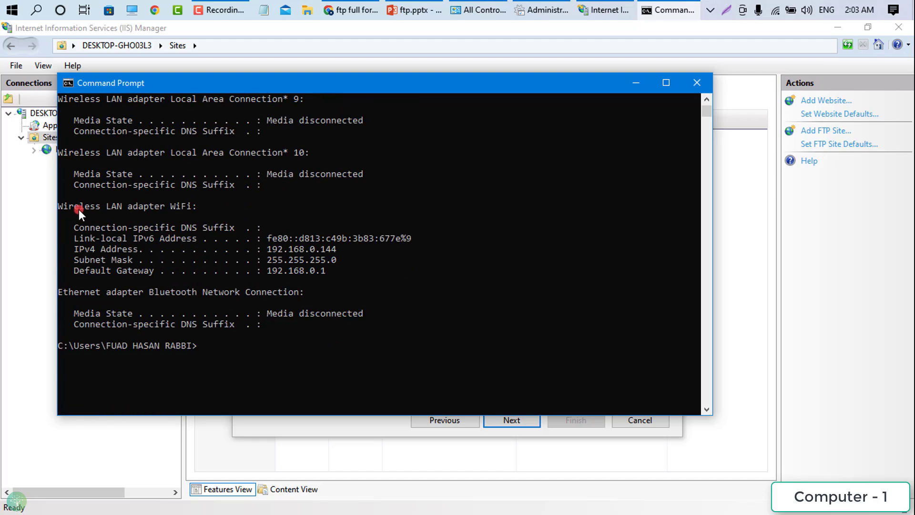
left_click_drag(71, 206, 191, 205)
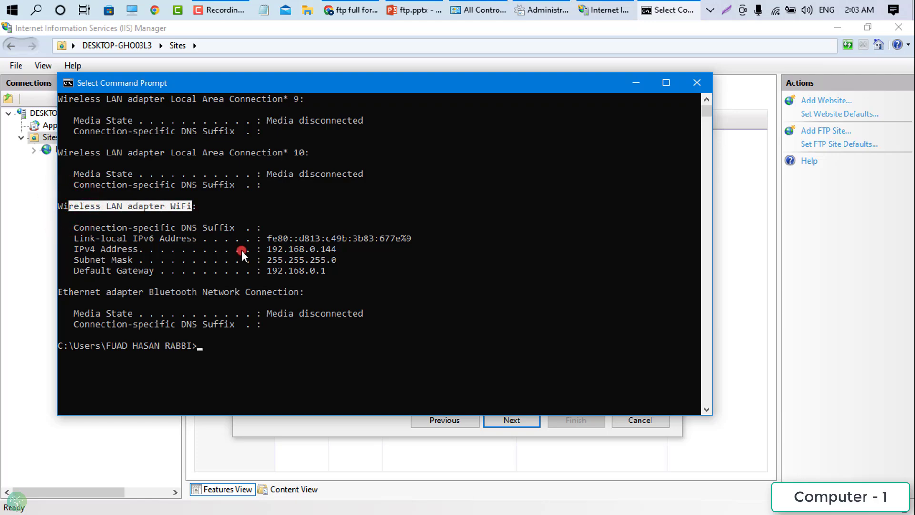
left_click_drag(269, 249, 335, 245)
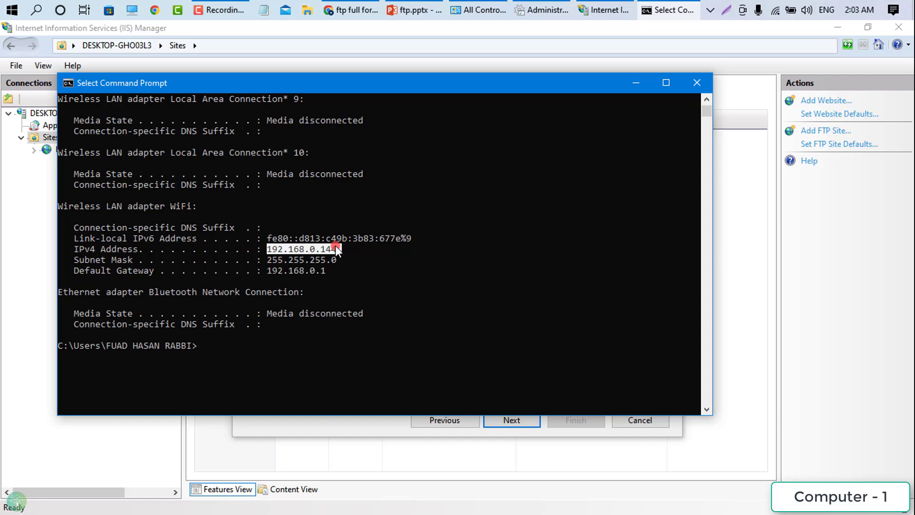
scroll(336, 248, "up", 5)
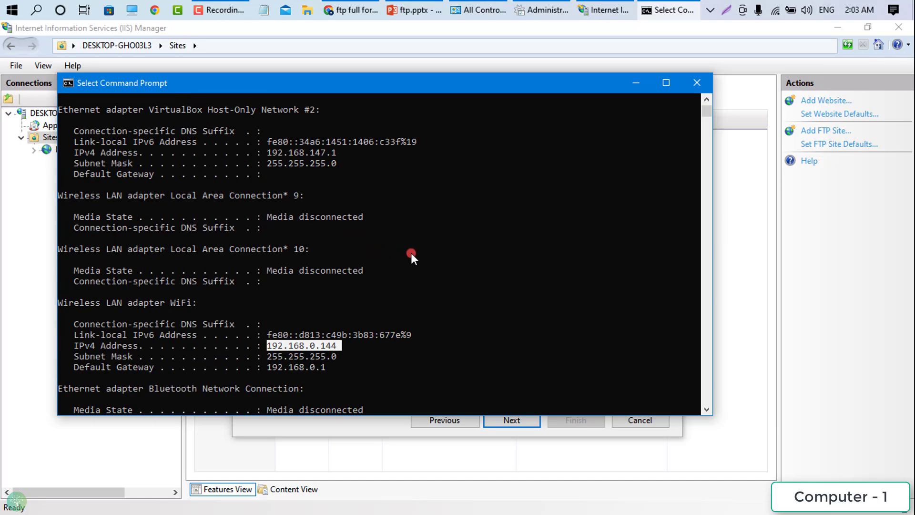
scroll(392, 233, "up", 4)
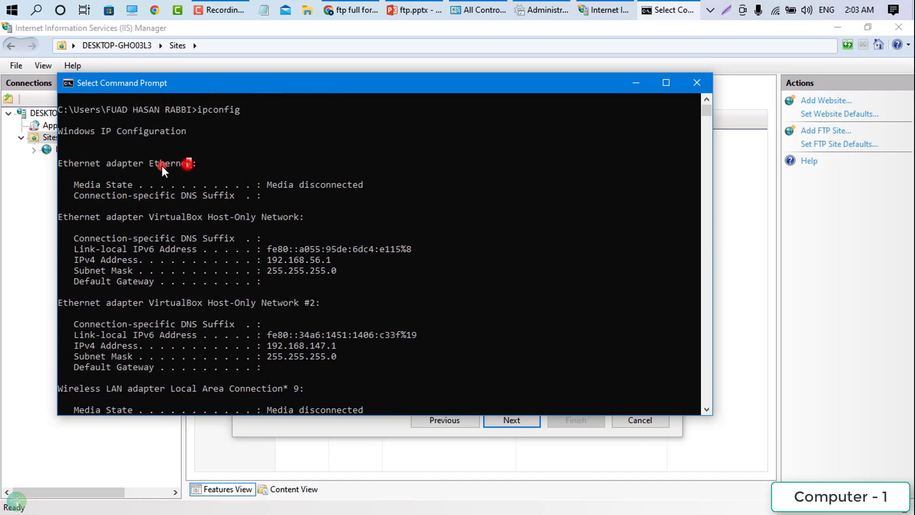
left_click(189, 163)
scroll(283, 221, "down", 10)
left_click(697, 84)
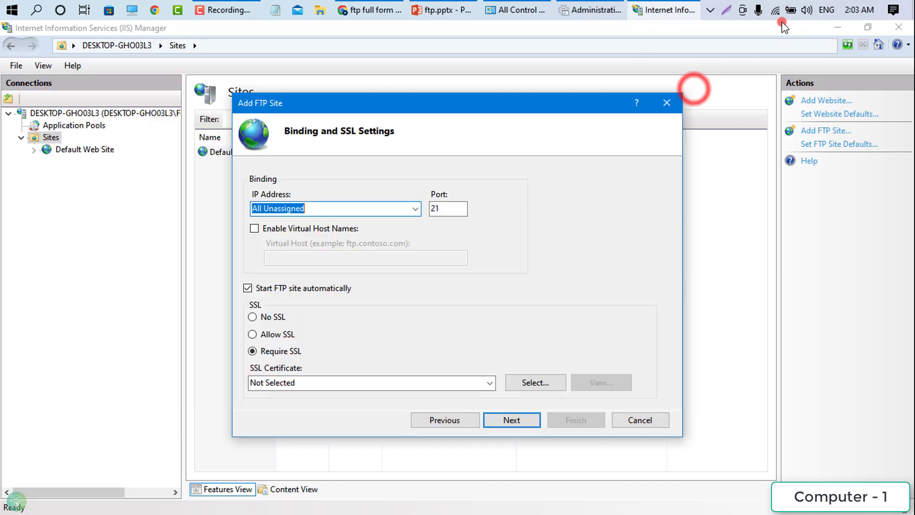
right_click(777, 12)
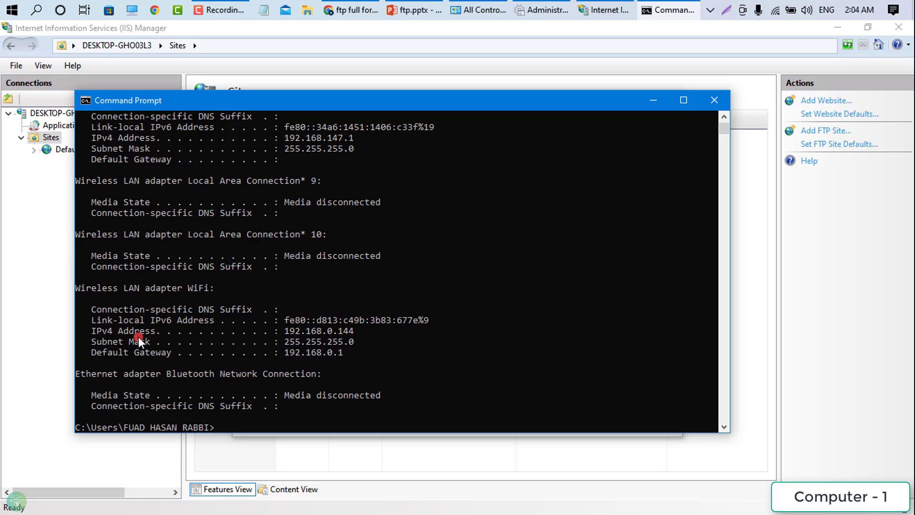
left_click_drag(285, 332, 360, 333)
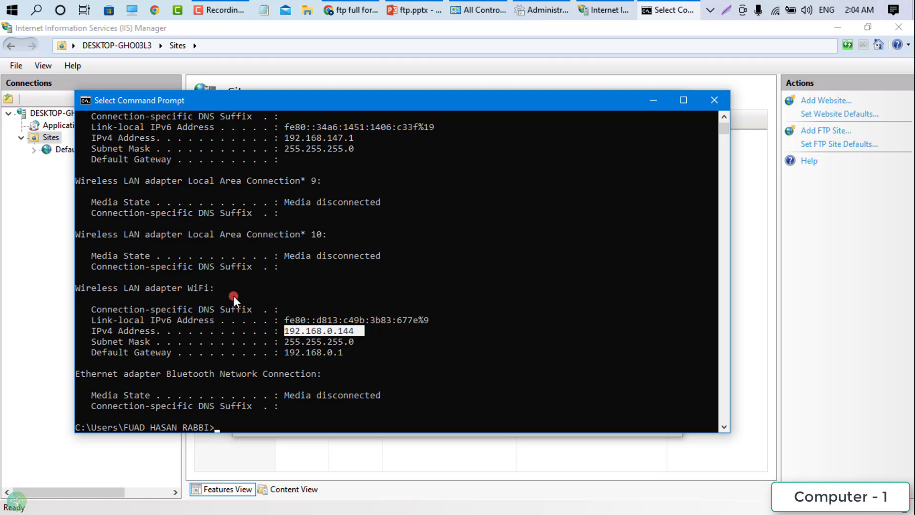
scroll(233, 295, "up", 6)
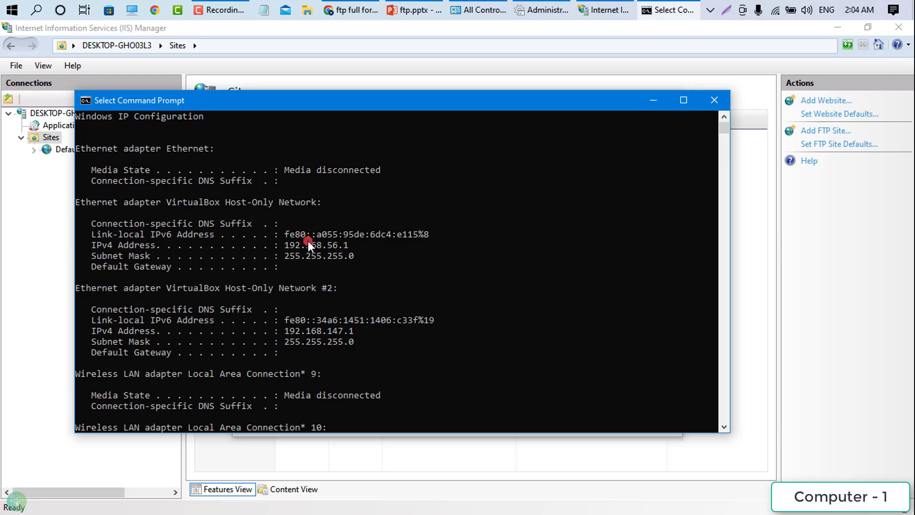
left_click(717, 102)
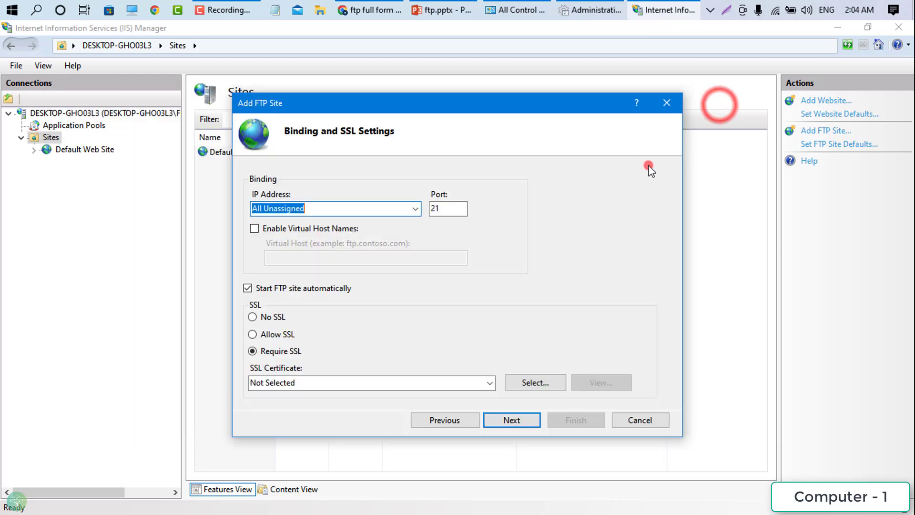
- Bind the FTP site to IP 192.168.0.144 on port 21 with No SSL
left_click(363, 213)
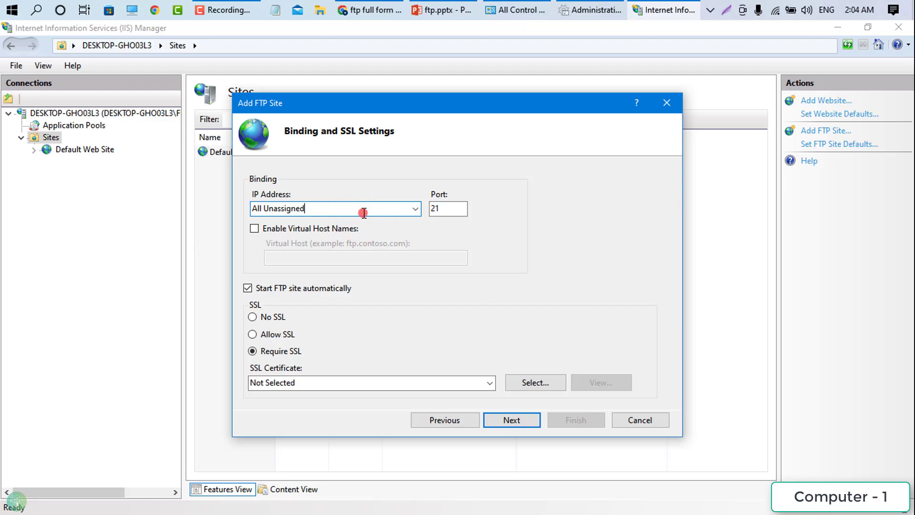
key("ctrl+a")
key("ctrl+v")
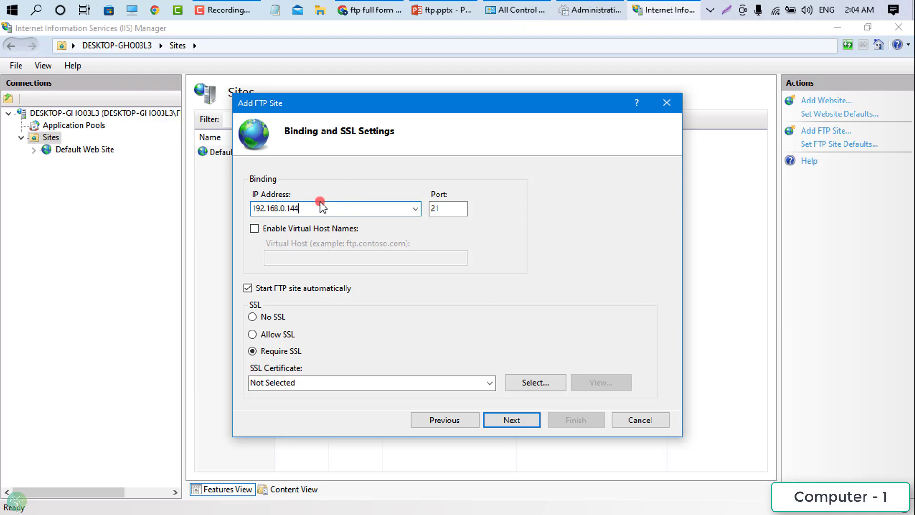
left_click(432, 242)
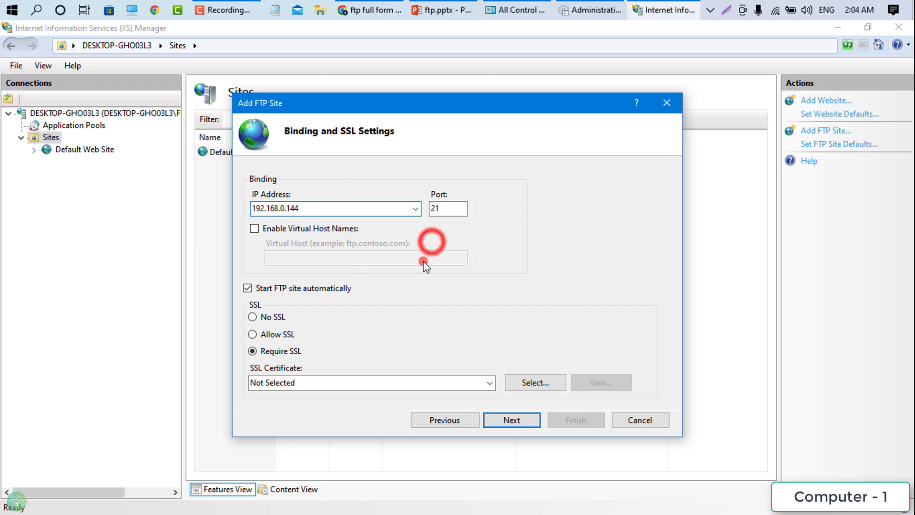
left_click(261, 319)
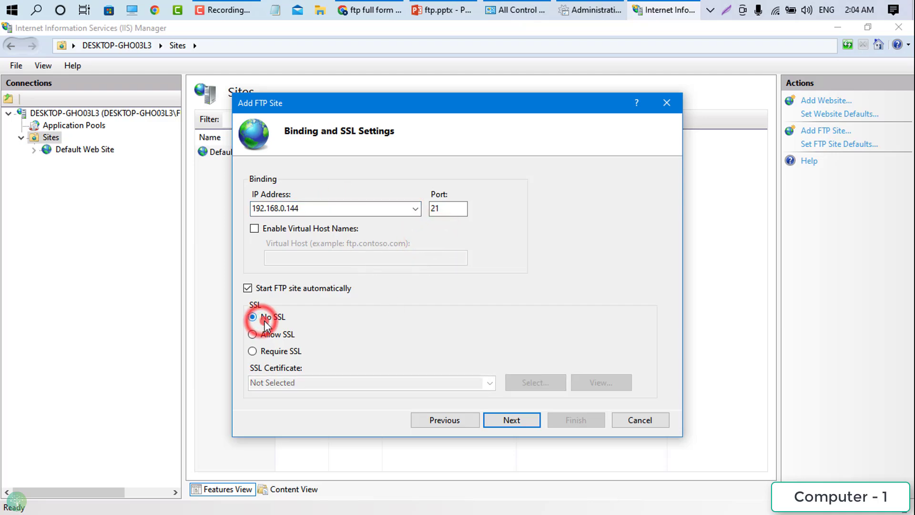
left_click(506, 425)
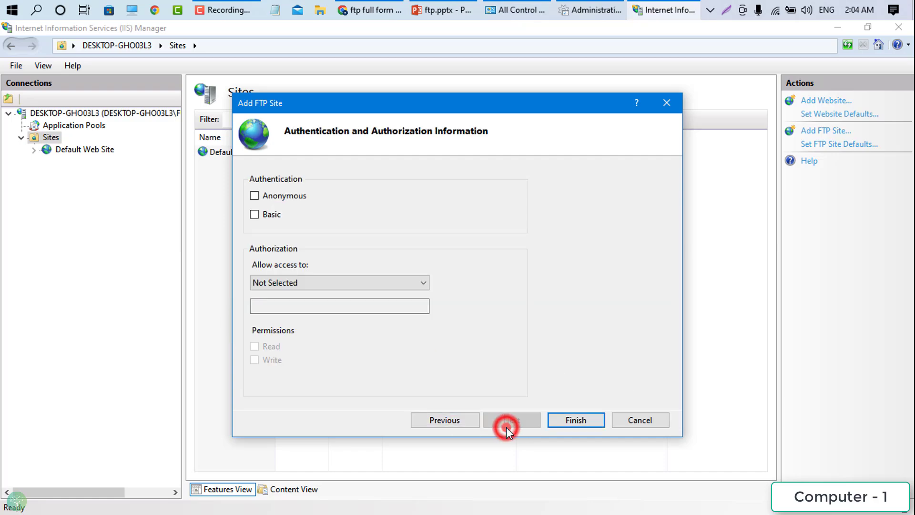
- Enable Basic authentication and allow access to Specified users only
left_click(264, 220)
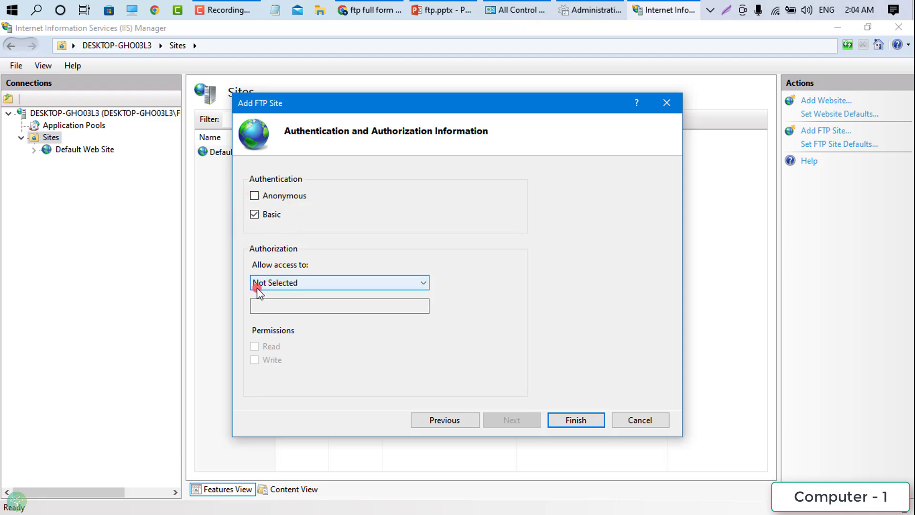
left_click(287, 286)
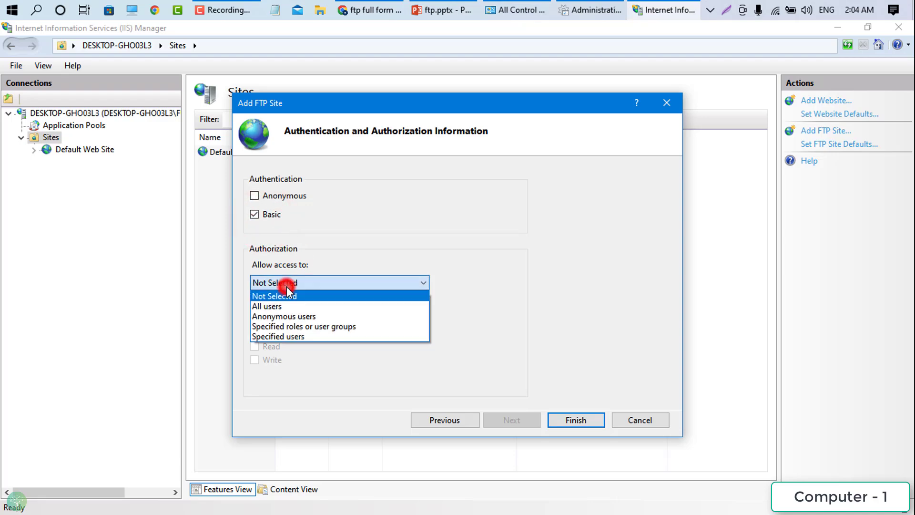
left_click(299, 336)
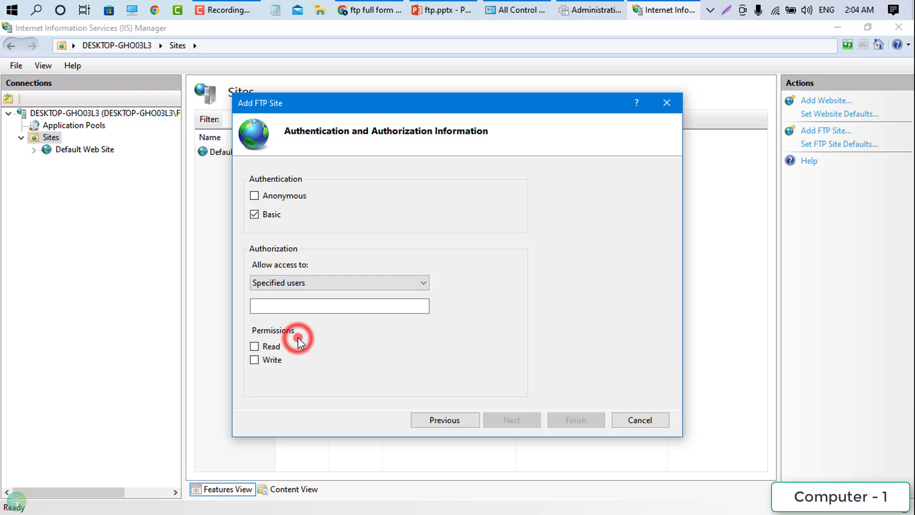
left_click(304, 309)
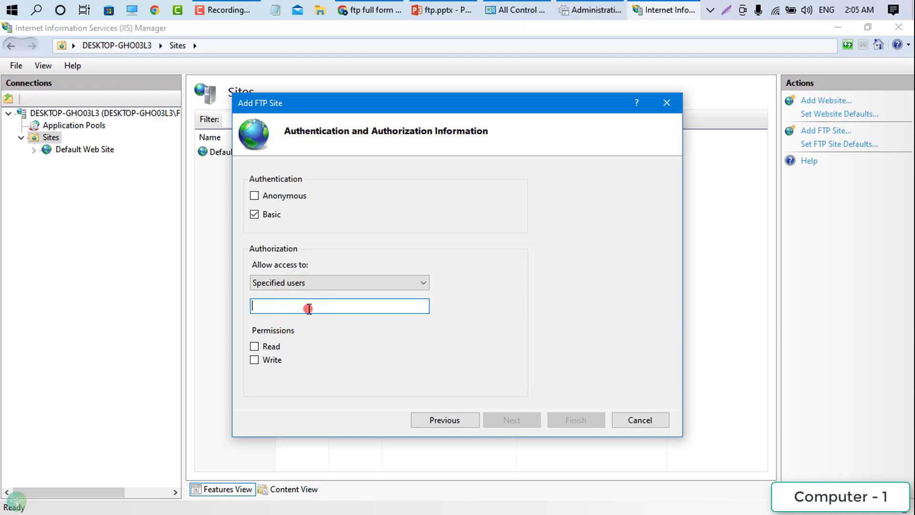
- Copy the device name DESKTOP-GHO03L3 from This PC's system properties
left_click(138, 12)
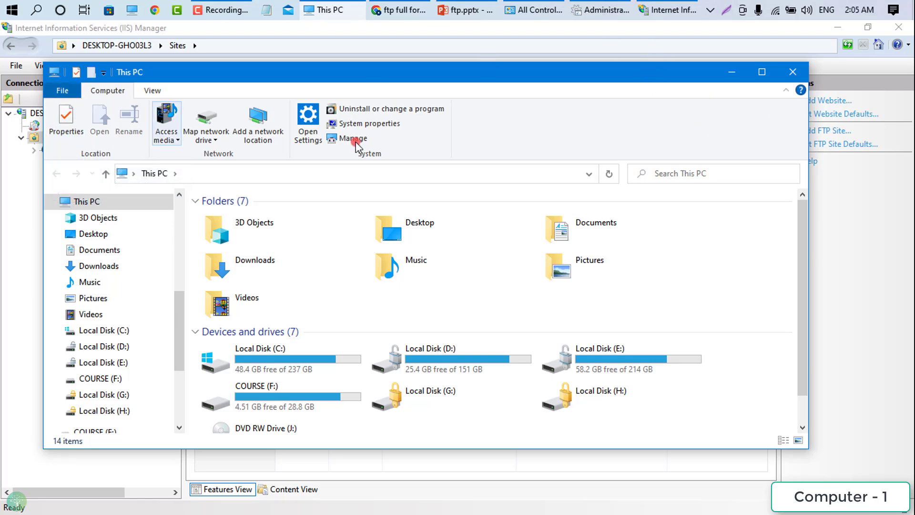
left_click(784, 92)
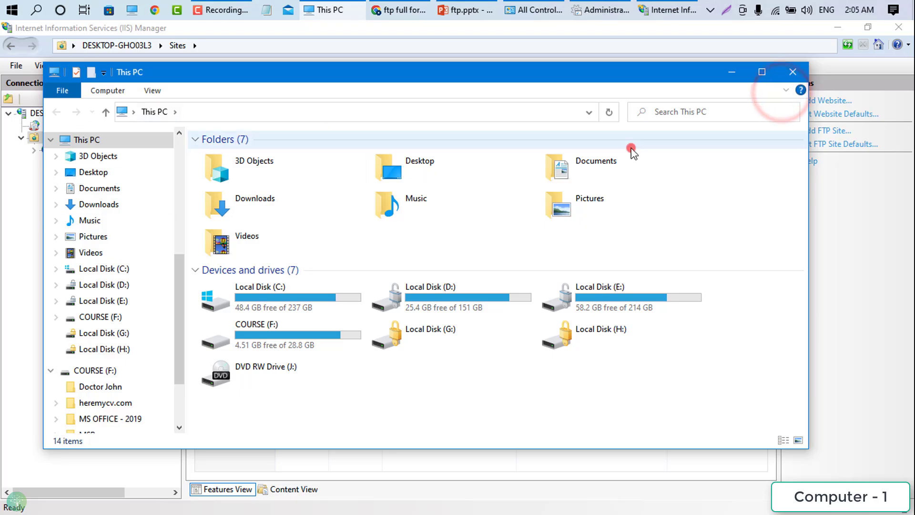
left_click(784, 92)
left_click(68, 116)
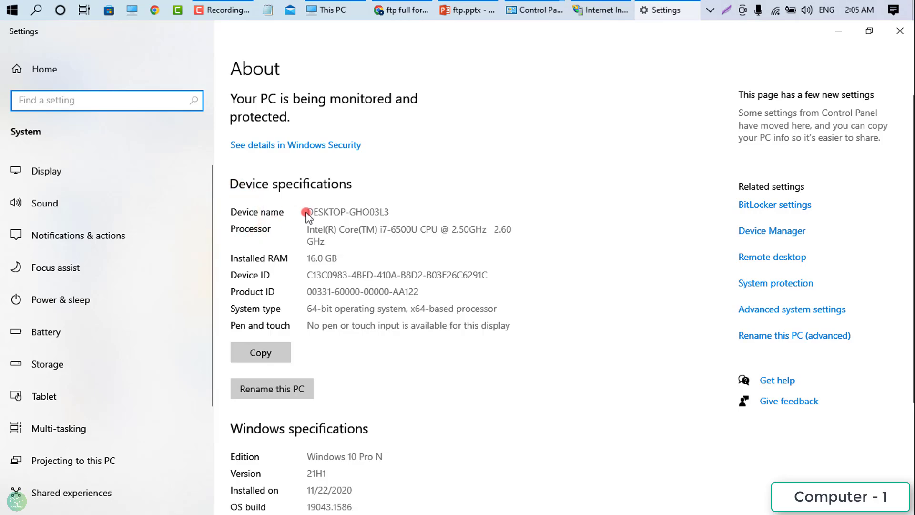
left_click_drag(307, 213, 395, 213)
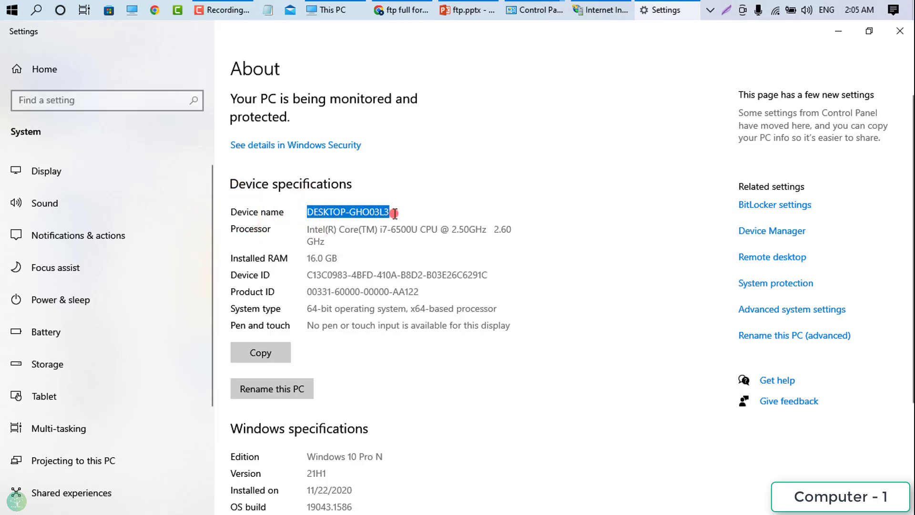
right_click(388, 211)
left_click(404, 225)
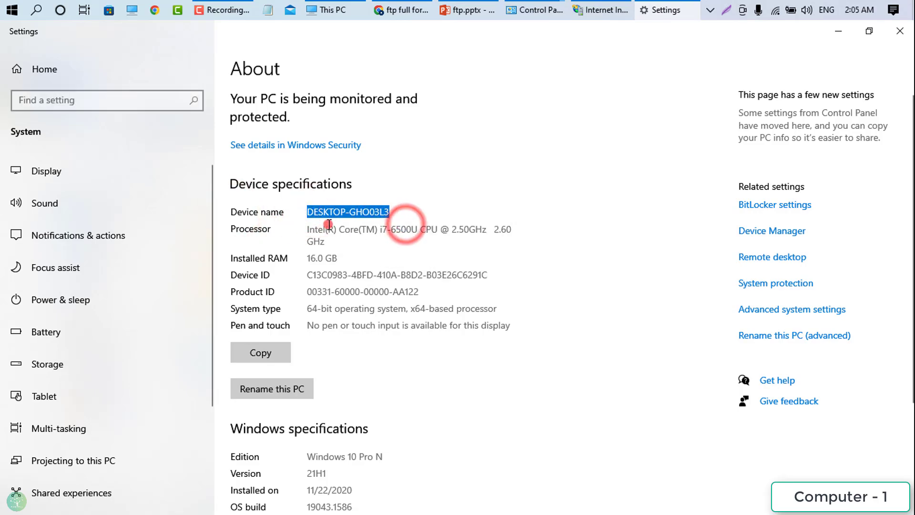
left_click(900, 31)
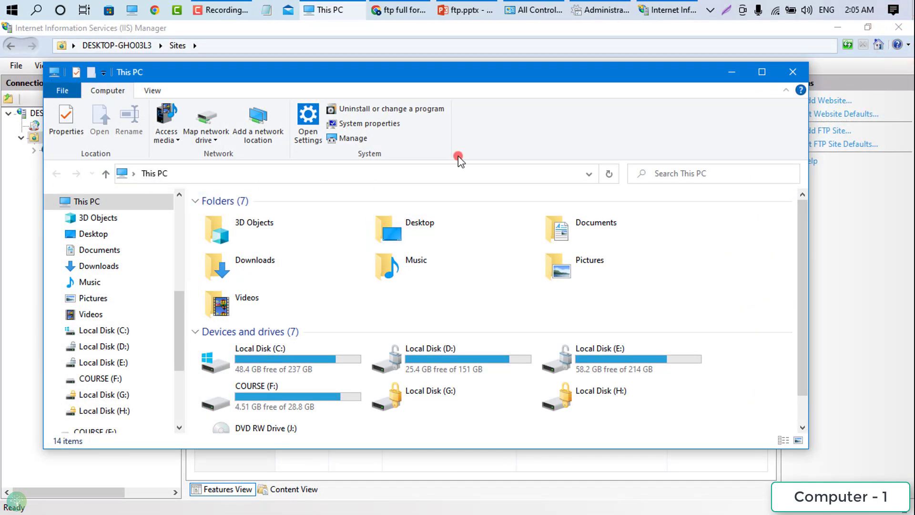
left_click(813, 67)
- Copy DESKTOP-GHO03L3 again from the Settings app's System > About page
left_click(4, 6)
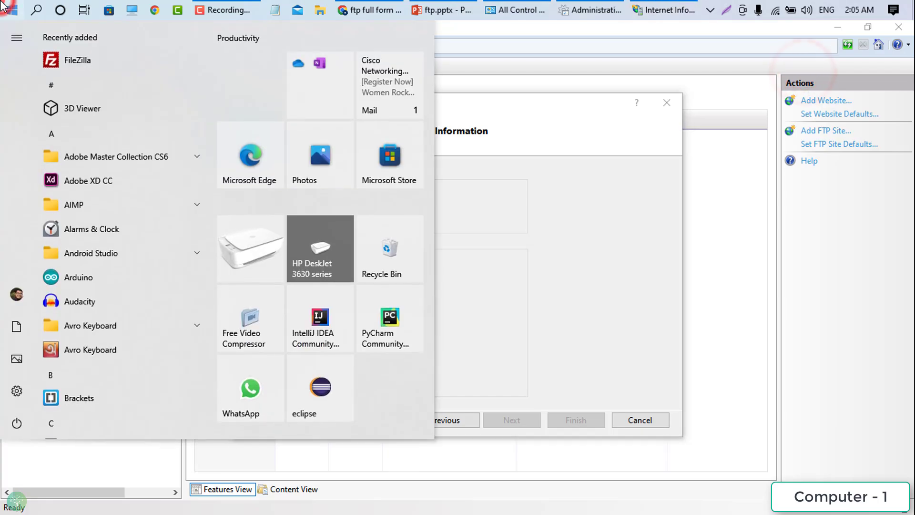
key("super+s")
type("settings")
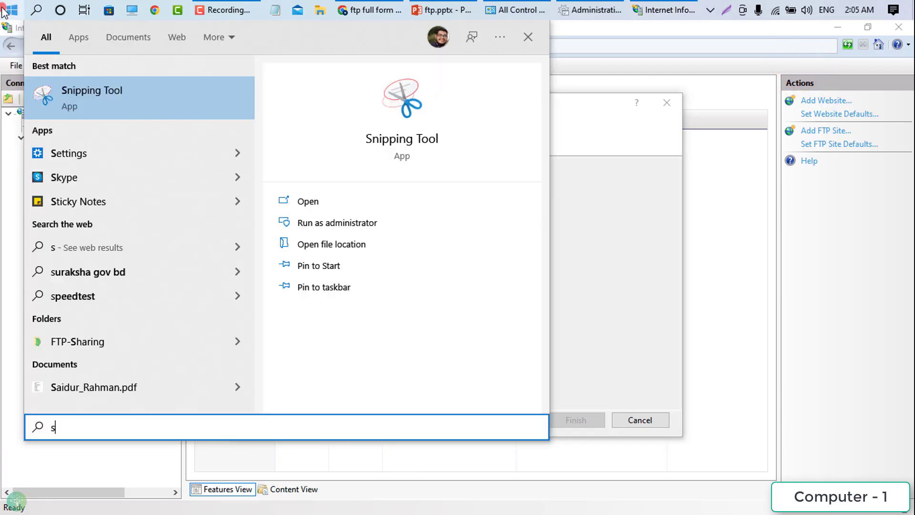
key("Return")
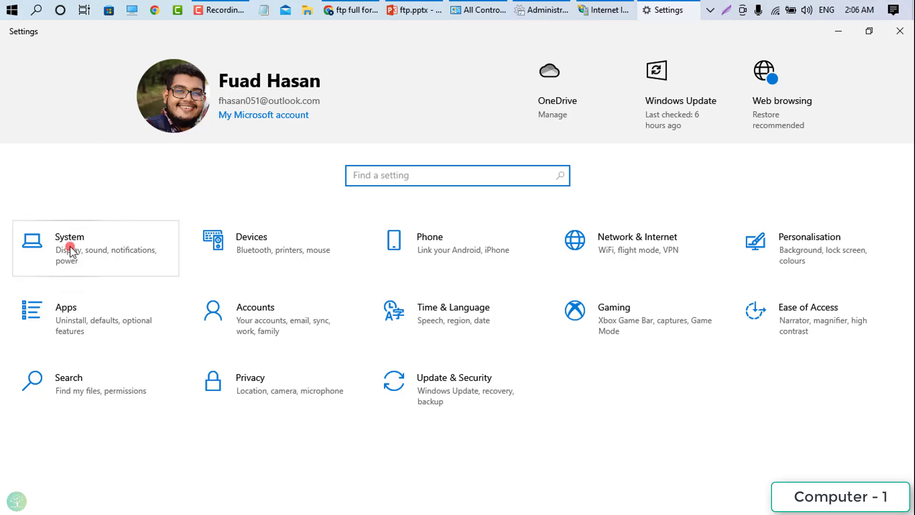
left_click(70, 247)
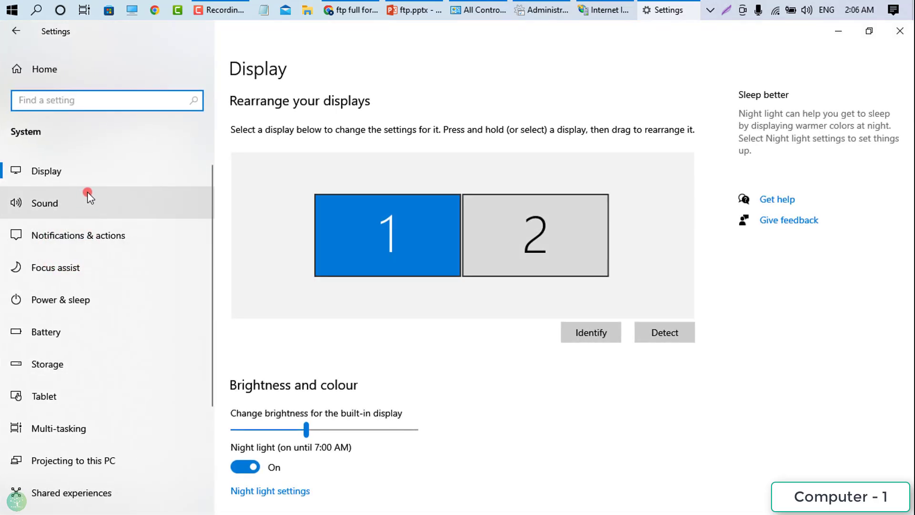
scroll(90, 197, "down", 2)
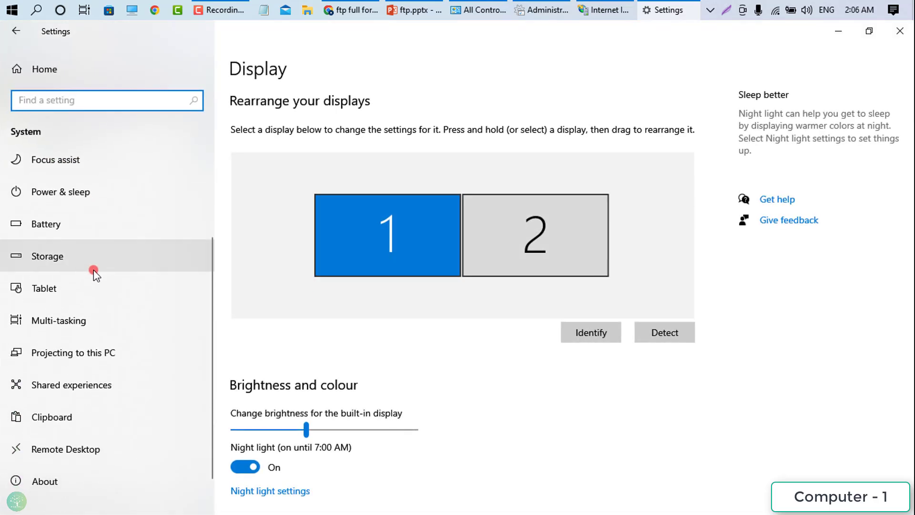
scroll(92, 272, "down", 1)
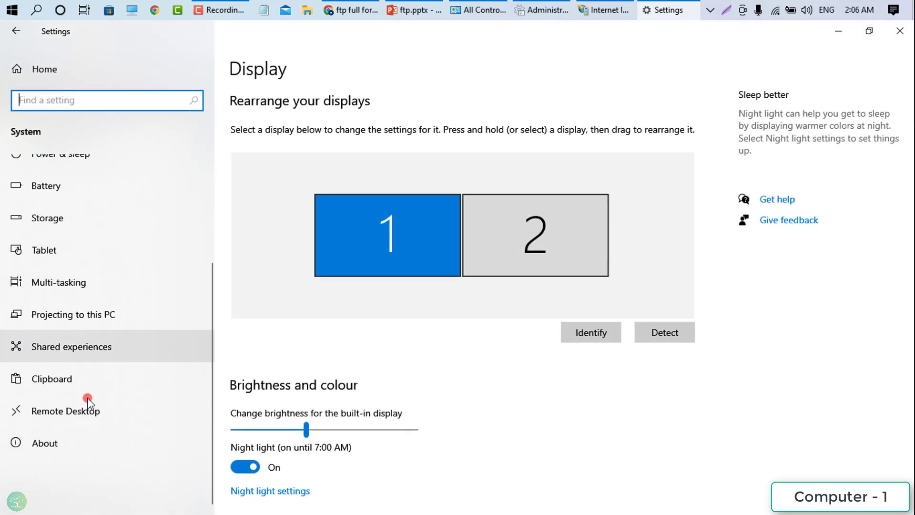
left_click(65, 445)
left_click_drag(307, 213, 388, 210)
right_click(312, 210)
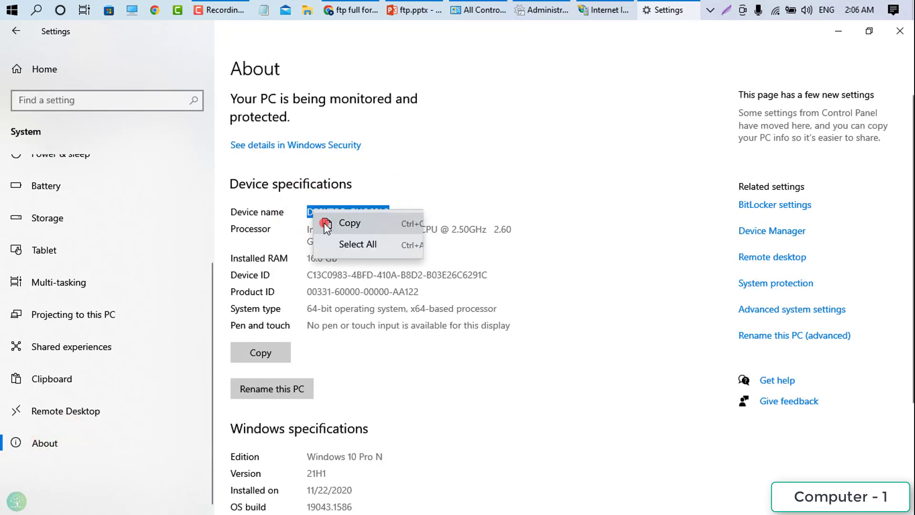
left_click(328, 221)
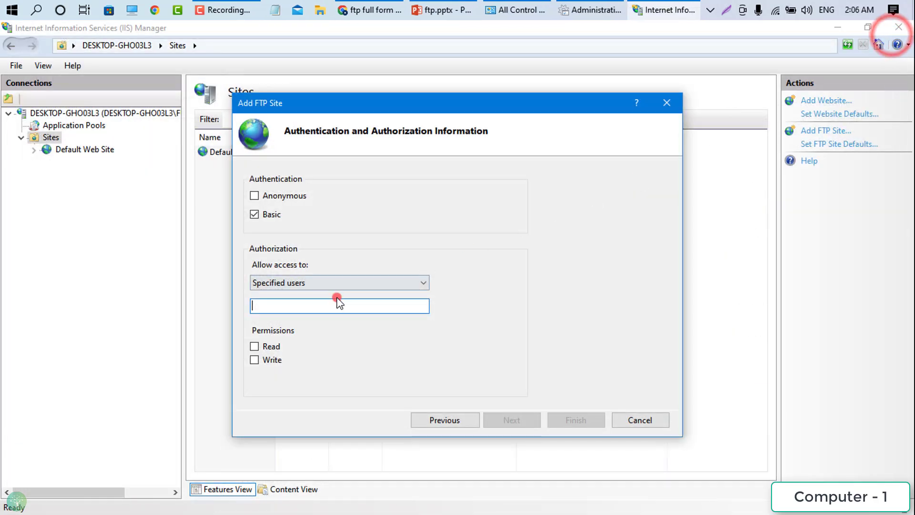
- Paste DESKTOP-GHO03L3 as the specified user, grant Read and Write, and finish ftpsite1
right_click(288, 307)
left_click(164, 371)
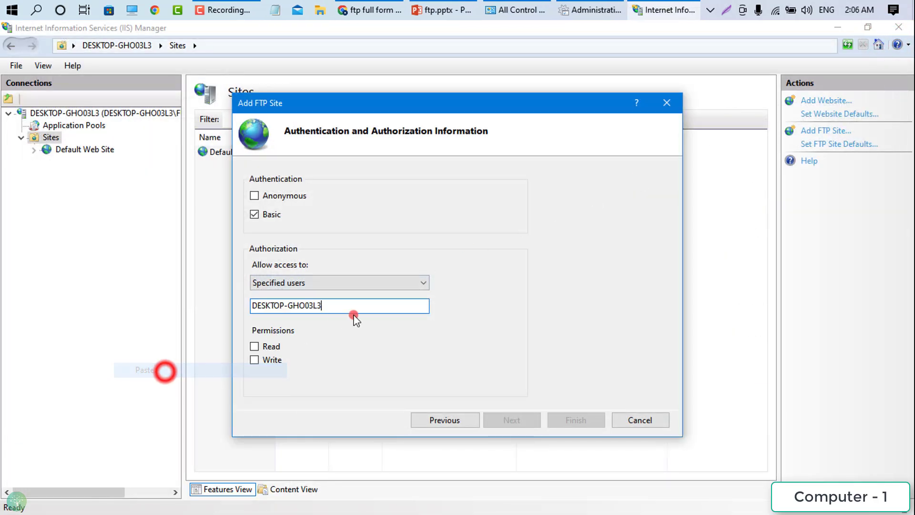
left_click(270, 347)
left_click(267, 361)
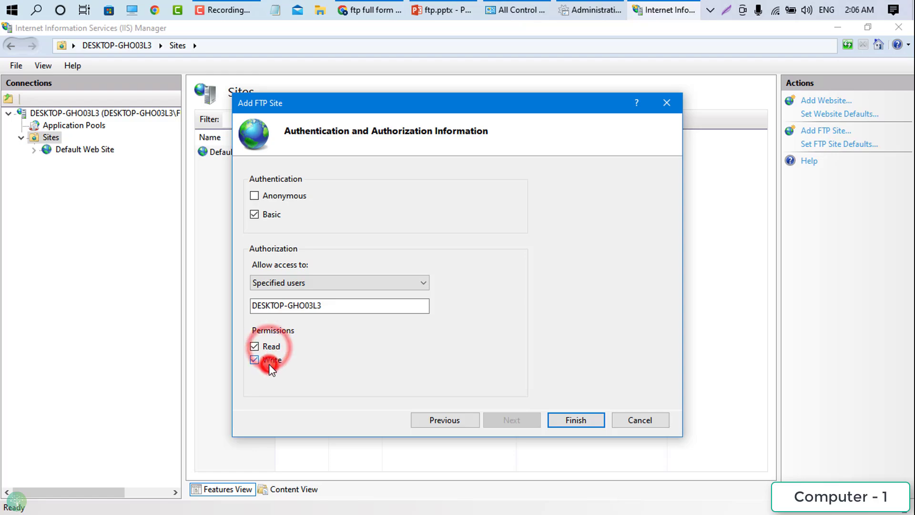
left_click(567, 422)
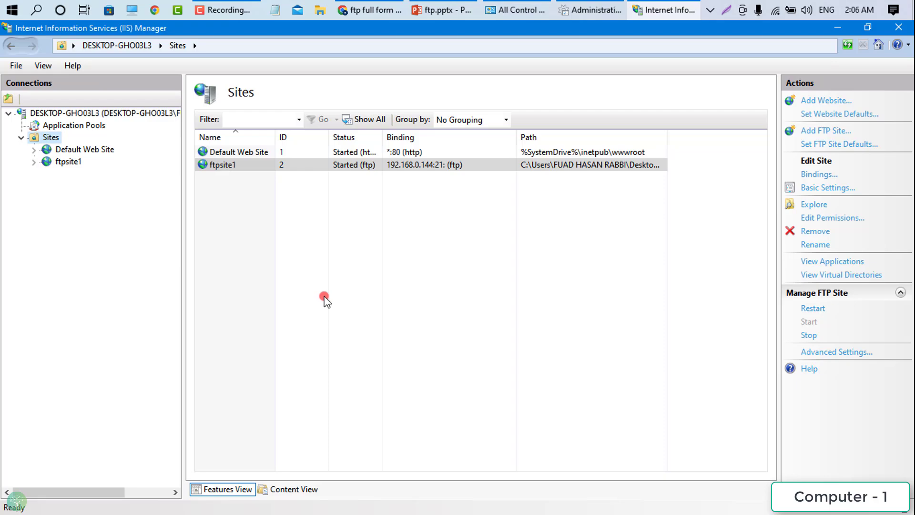
- Search 'account', go to Family & other users, and choose Add someone else to this PC
left_click(14, 9)
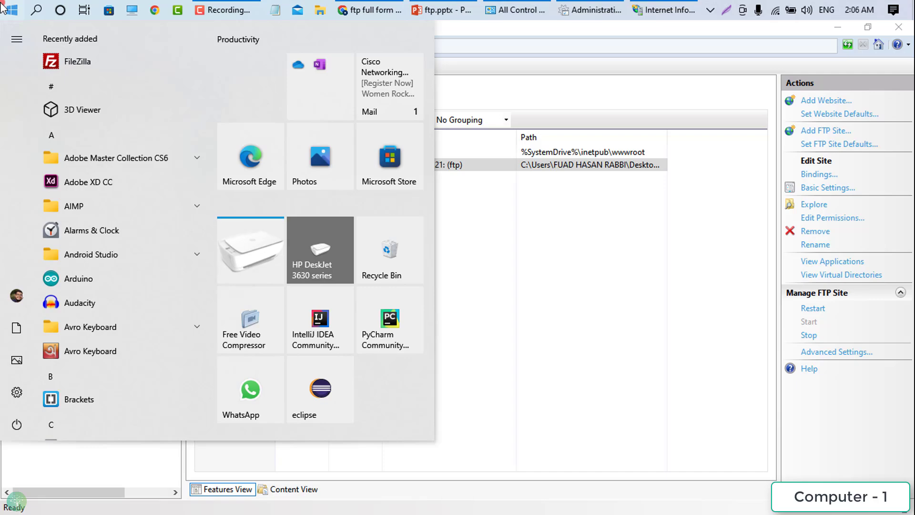
type("set")
key("BackSpace")
key("BackSpace")
key("BackSpace")
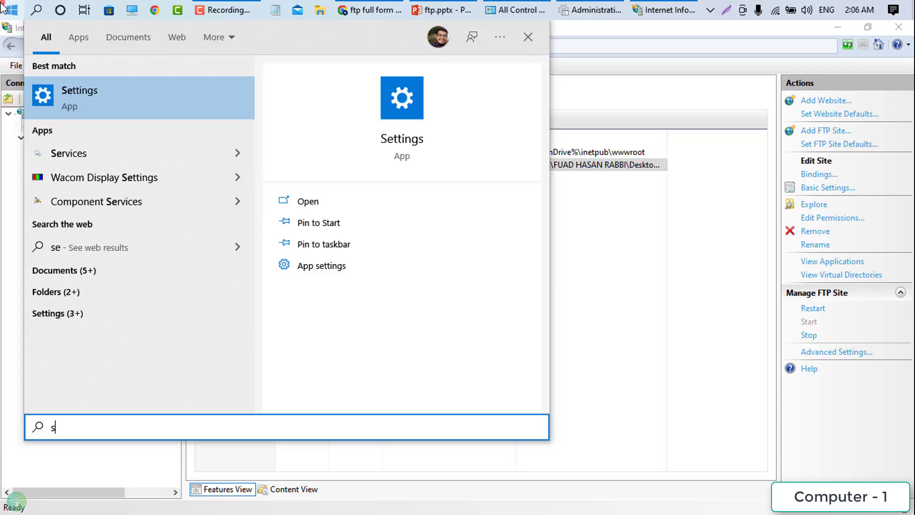
type("accou")
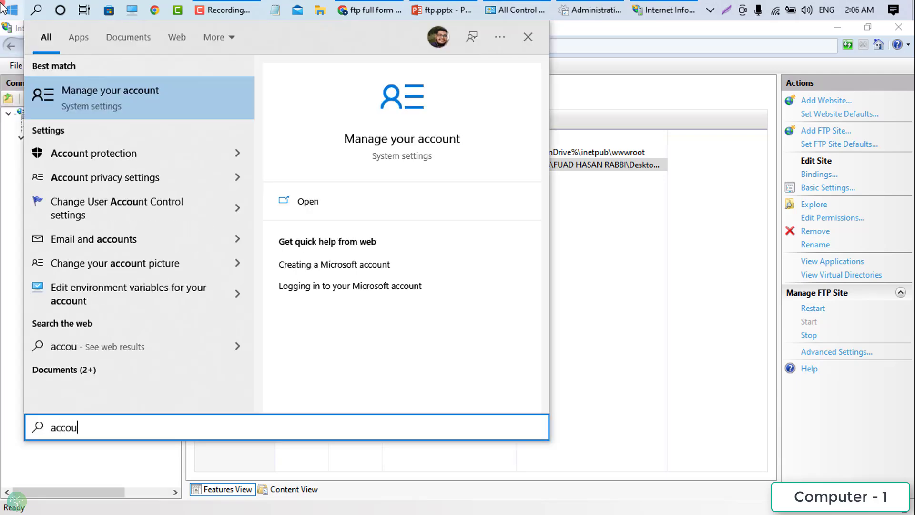
left_click(110, 97)
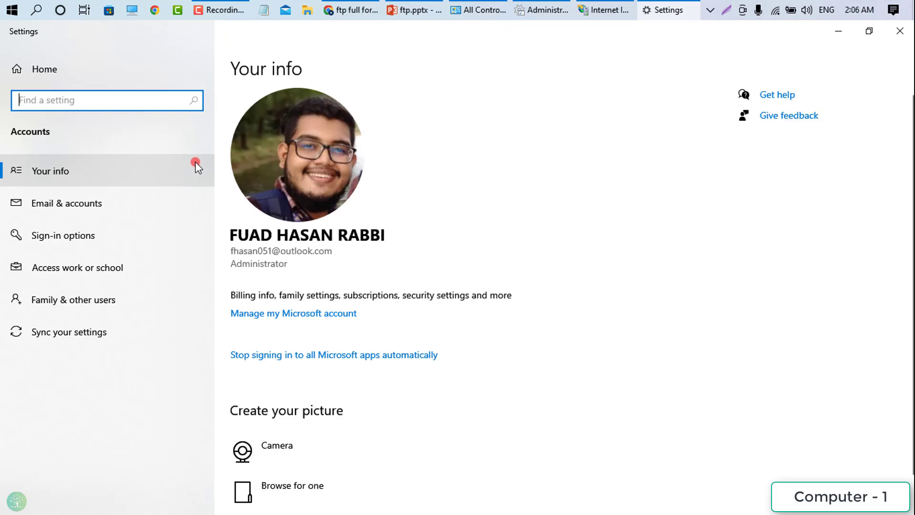
left_click(96, 305)
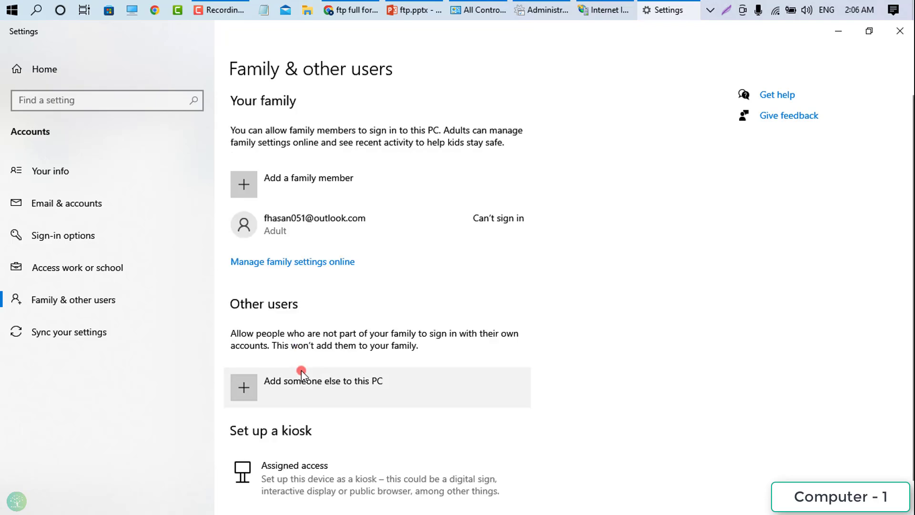
left_click(341, 395)
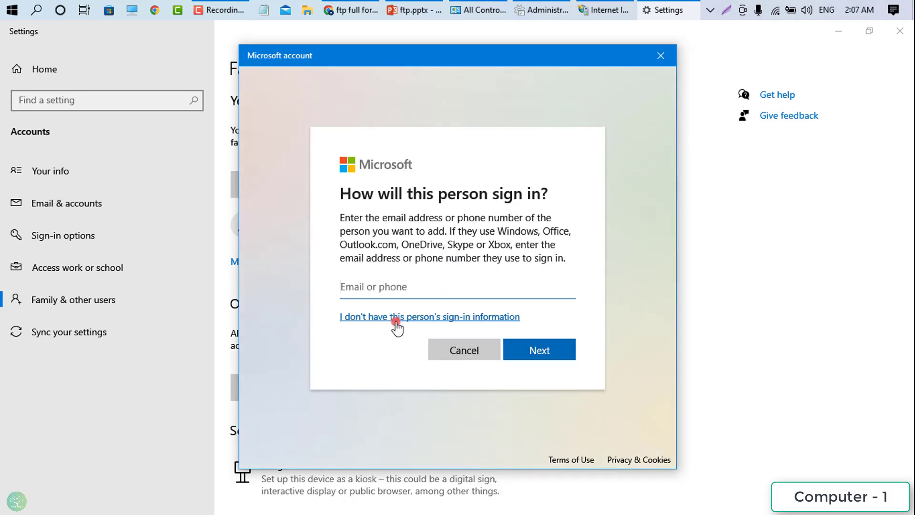
- Add a local user without a Microsoft account, entering the username and the password twice
left_click(397, 320)
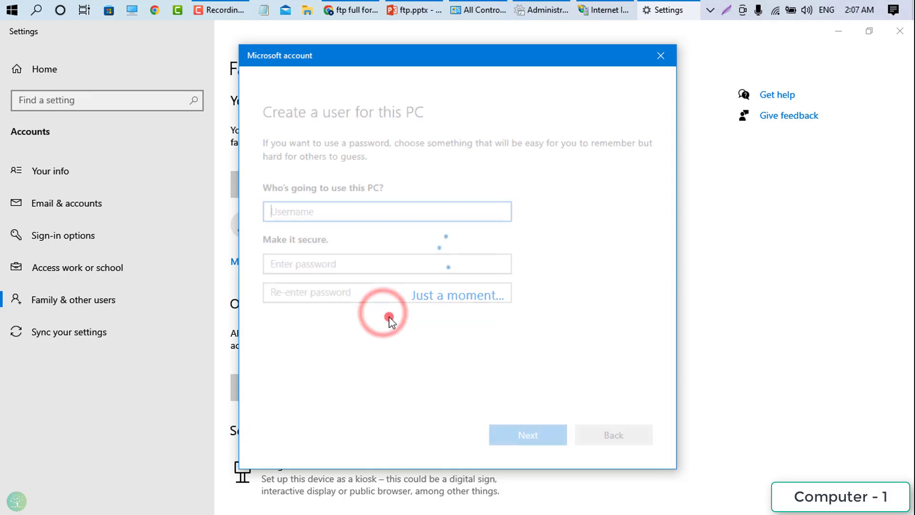
left_click(309, 206)
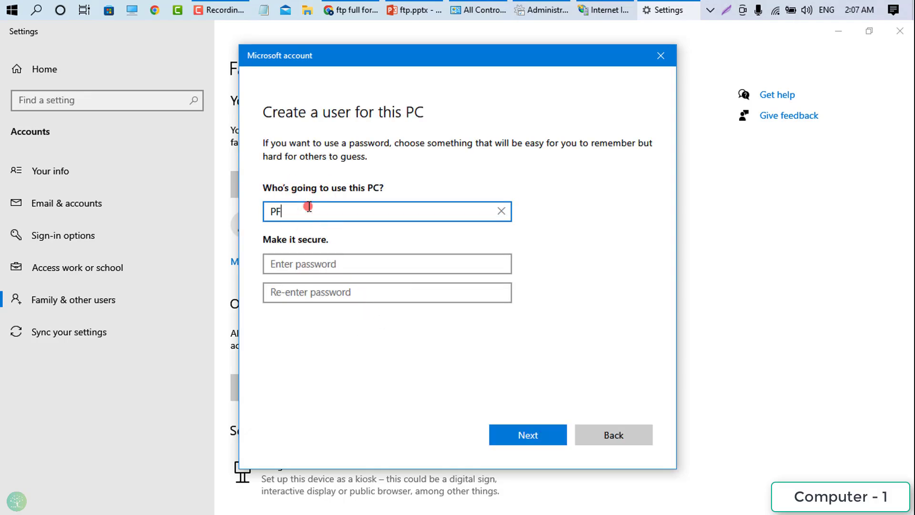
type("PP")
type("L")
left_click(319, 261)
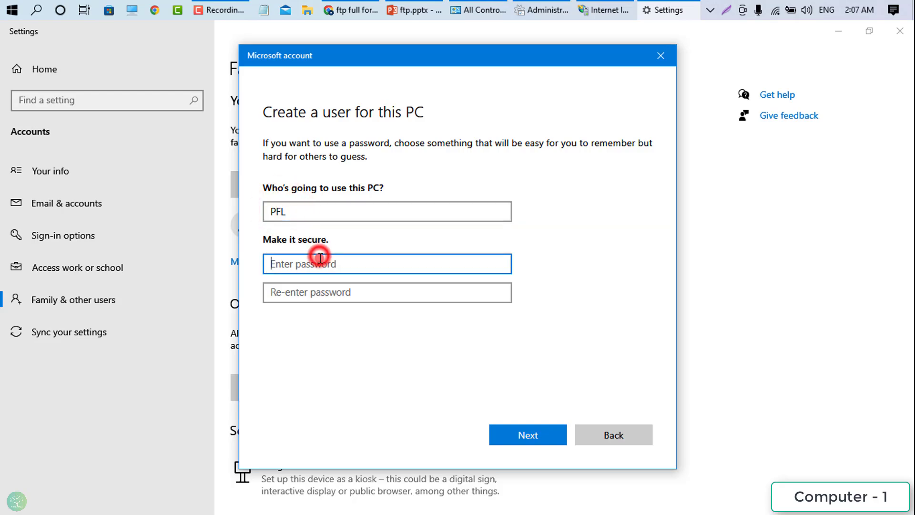
type("123")
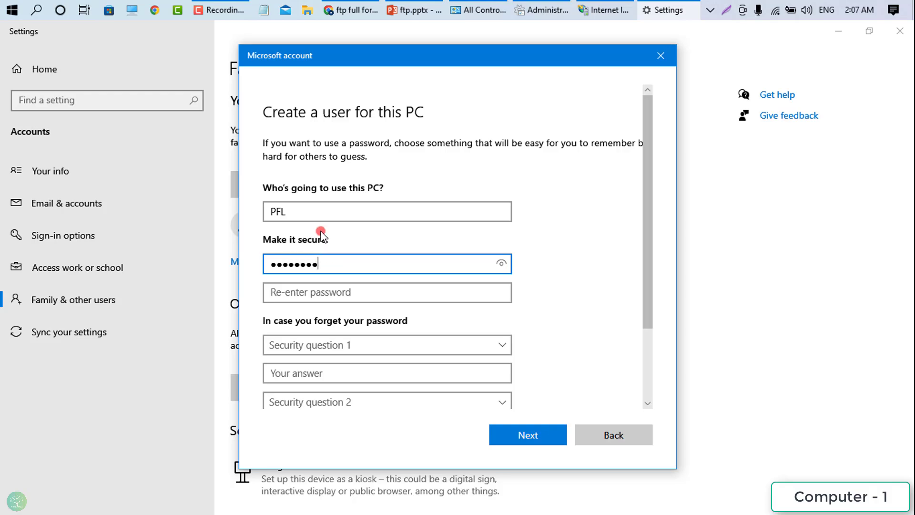
left_click(321, 292)
type("123")
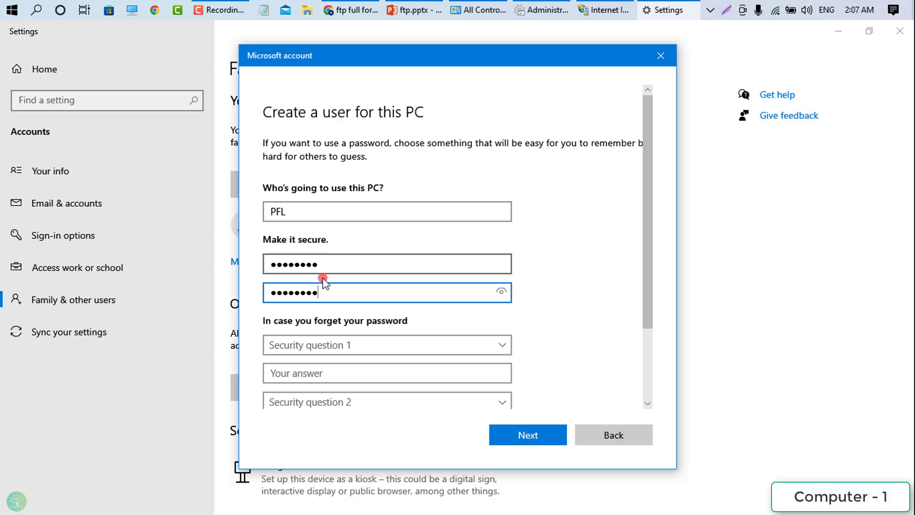
- Answer the pet's name, childhood nickname and city-of-birth security questions and create the account
scroll(329, 353, "down", 3)
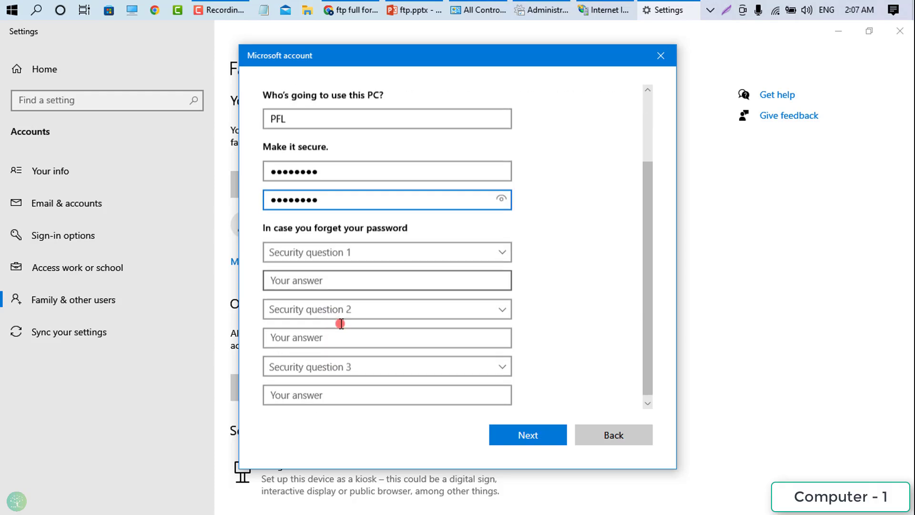
left_click(330, 248)
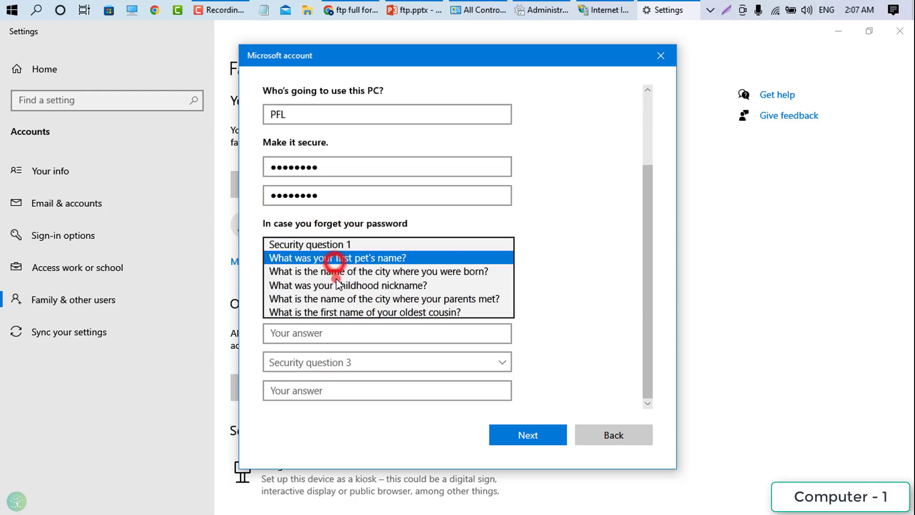
left_click(334, 261)
left_click(338, 273)
type("TOM")
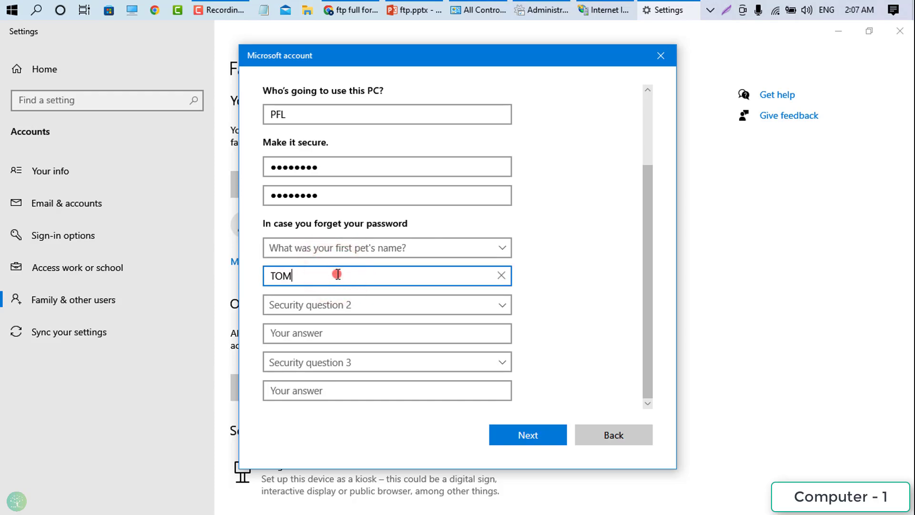
left_click(334, 305)
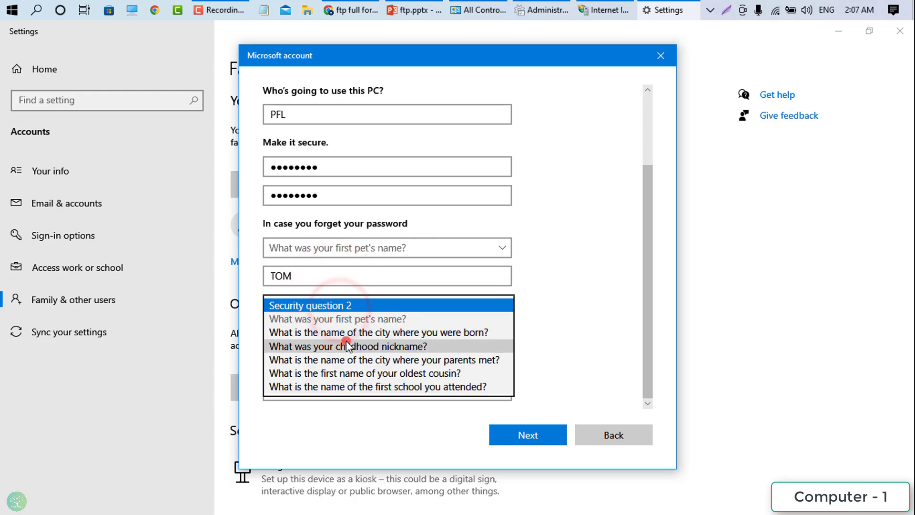
left_click(347, 344)
left_click(342, 333)
type("Rabbi")
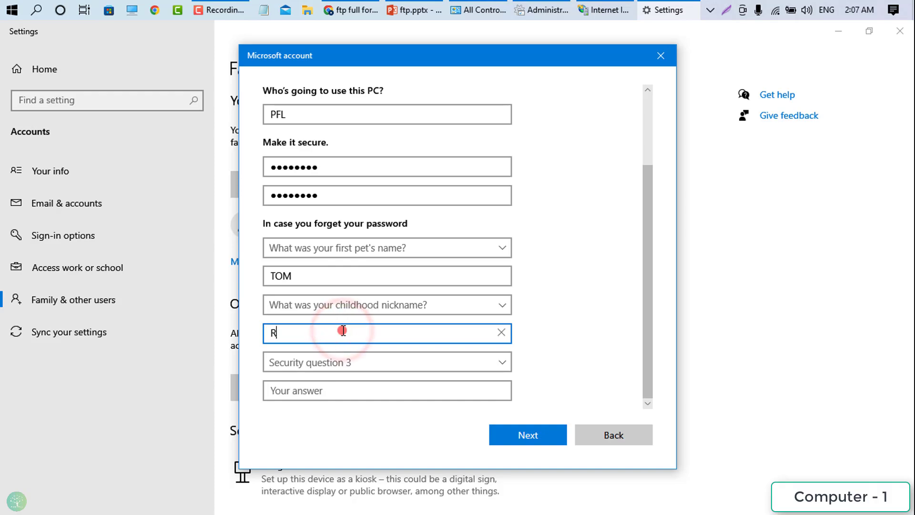
left_click(353, 364)
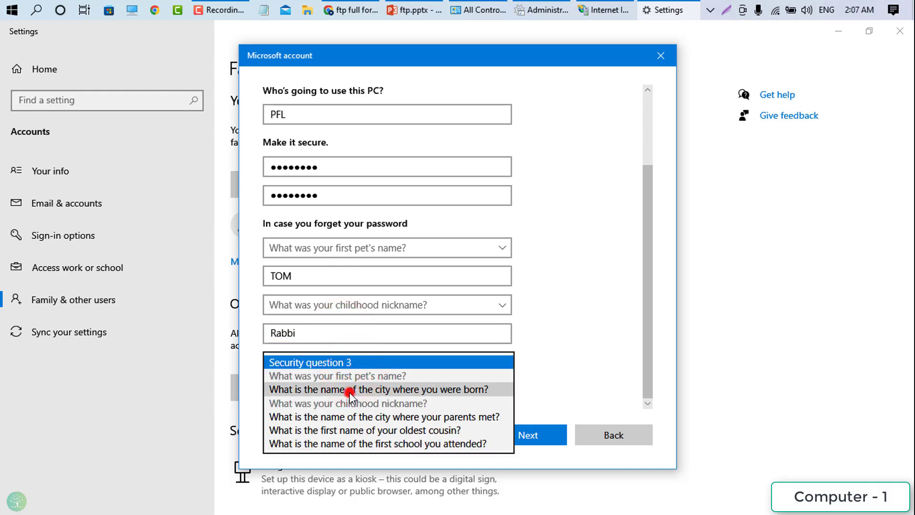
left_click(350, 391)
left_click(346, 395)
type("MJK")
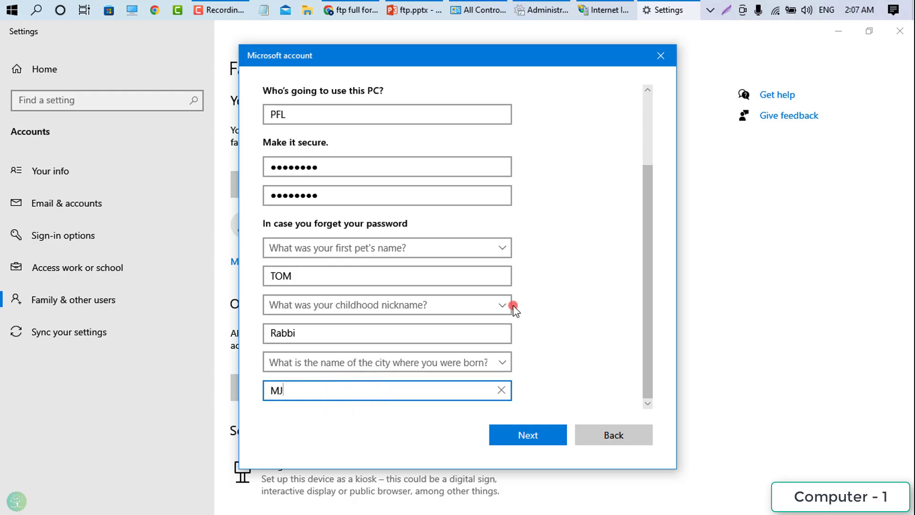
left_click(528, 432)
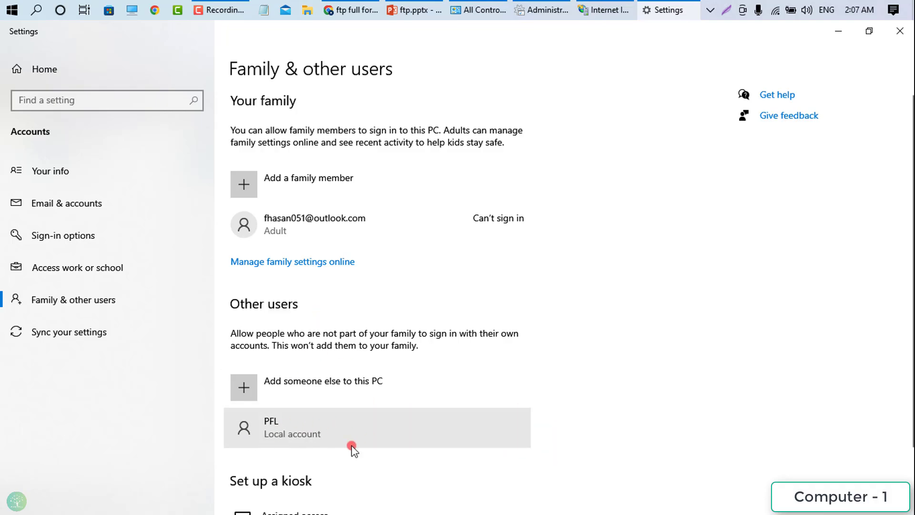
- Close Settings and minimize IIS Manager, Administrative Tools and Control Panel
left_click(894, 30)
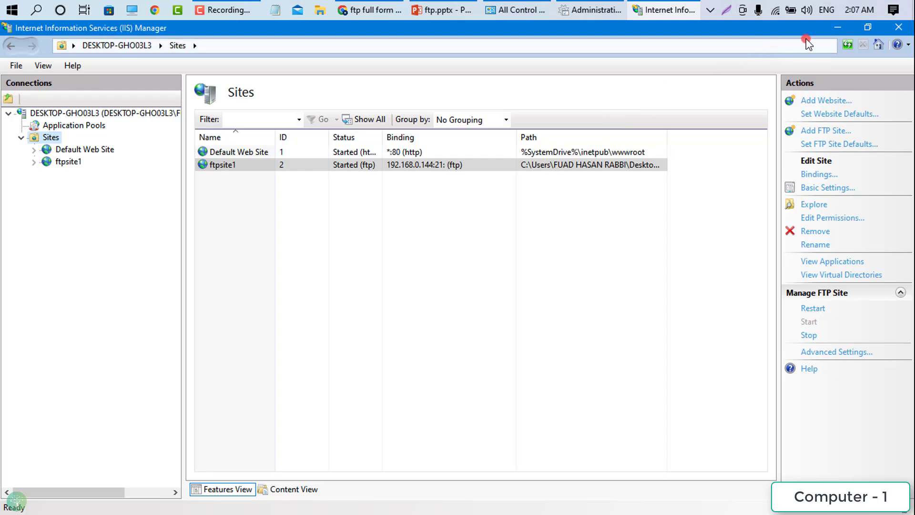
left_click(835, 27)
left_click(838, 29)
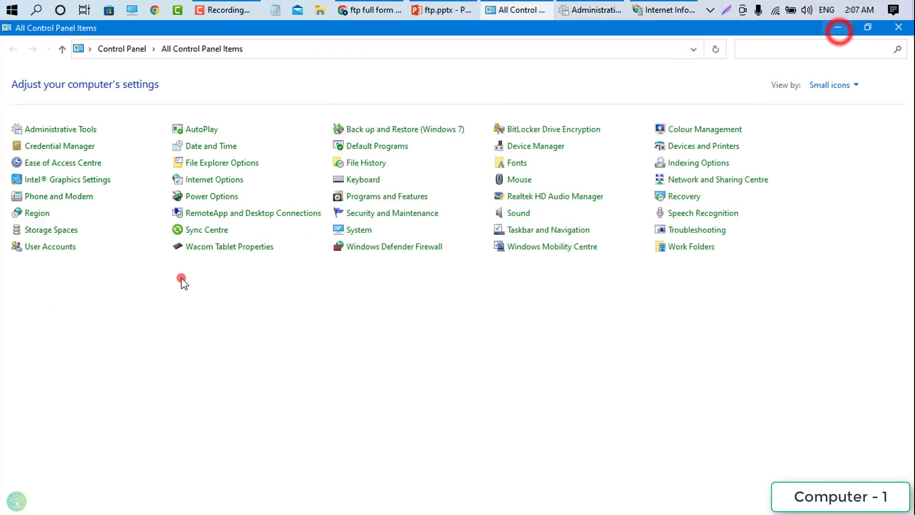
left_click(838, 29)
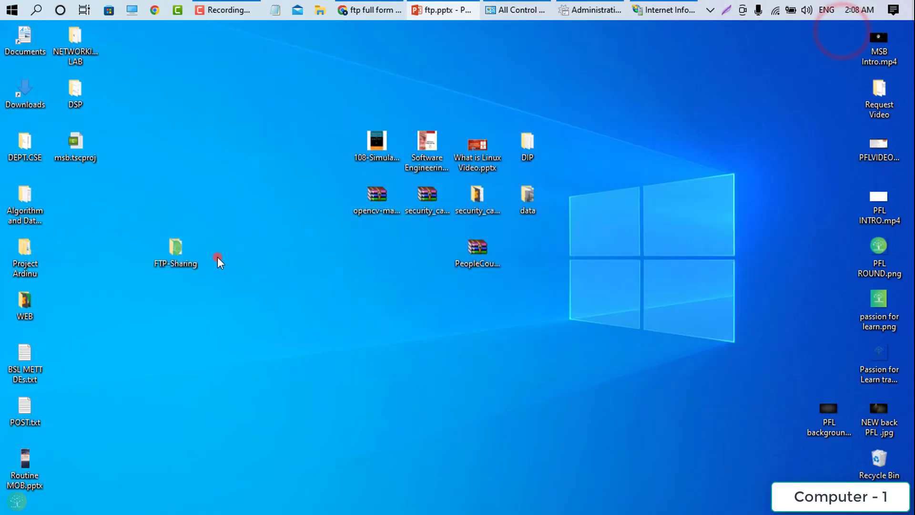
- Open the FTP-Sharing folder's Security permissions for editing
left_click(176, 252)
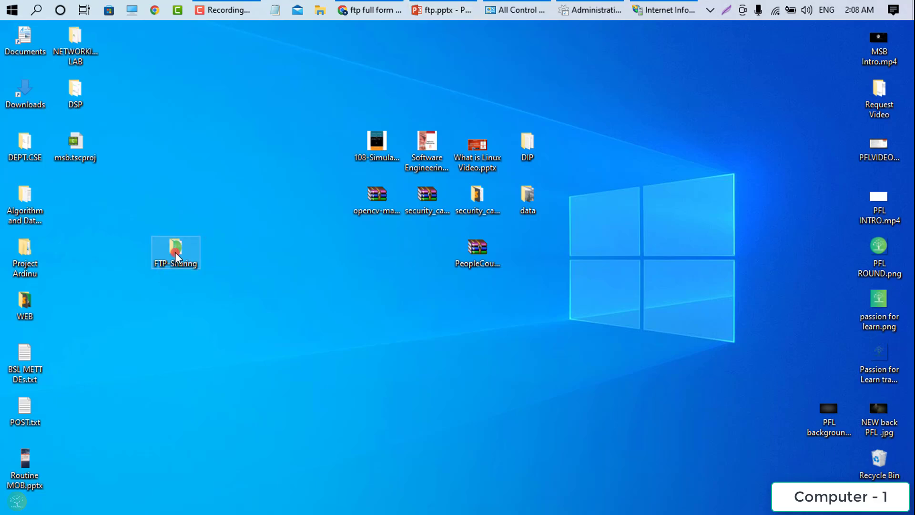
right_click(176, 253)
left_click(41, 504)
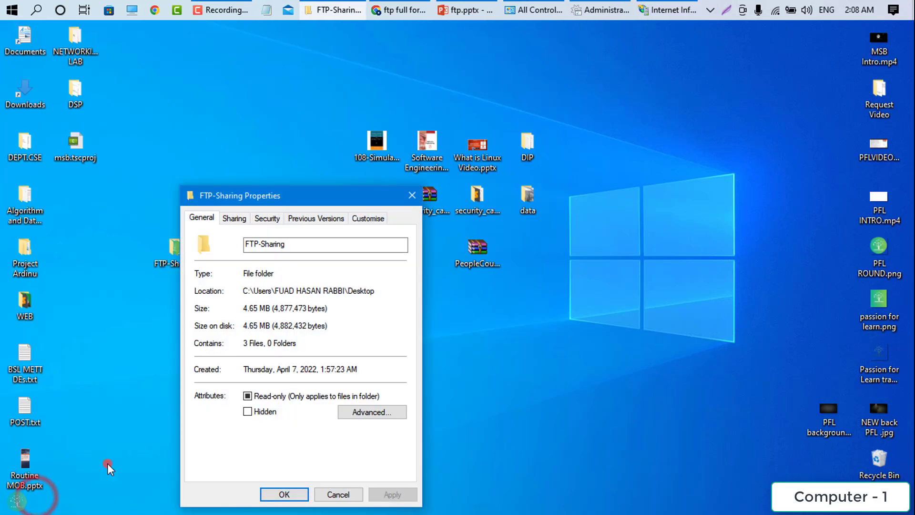
left_click(266, 219)
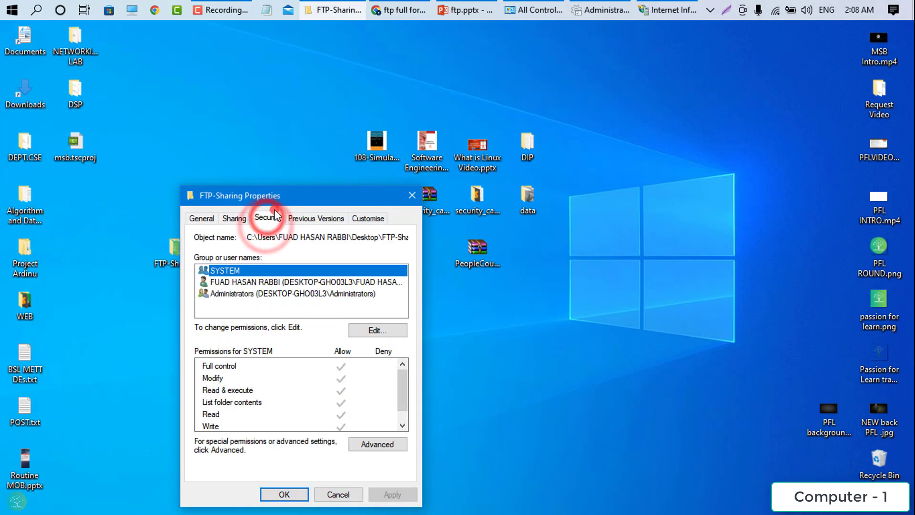
left_click_drag(285, 194, 290, 120)
left_click(353, 257)
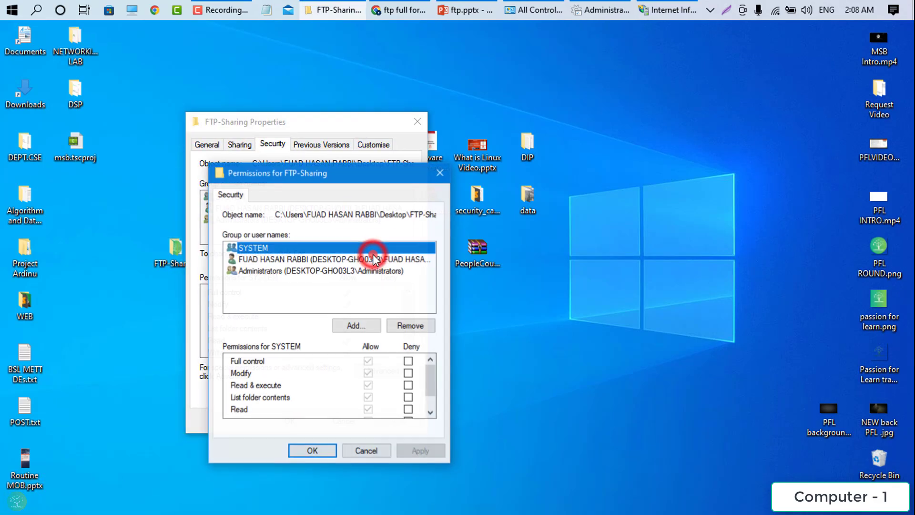
- Add the PFL account, allow it Full control, and apply and close the dialogs
left_click(348, 326)
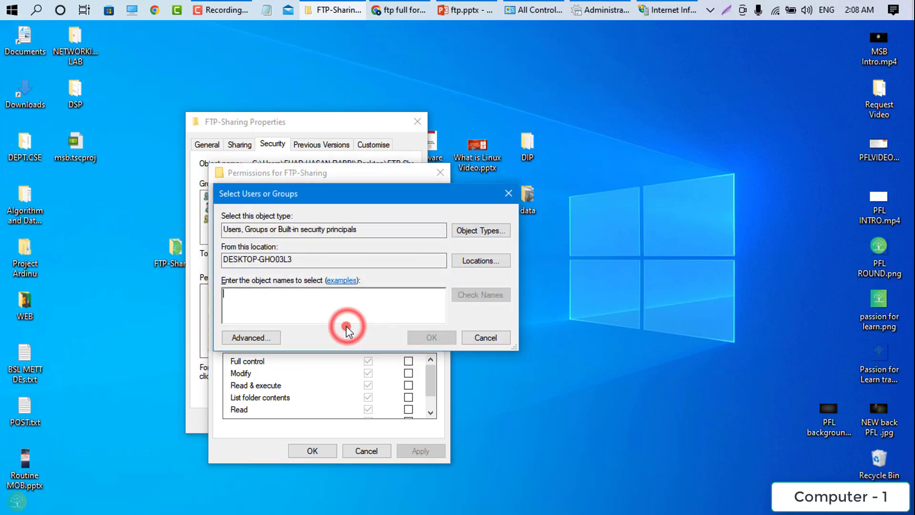
left_click(278, 293)
type("PFL")
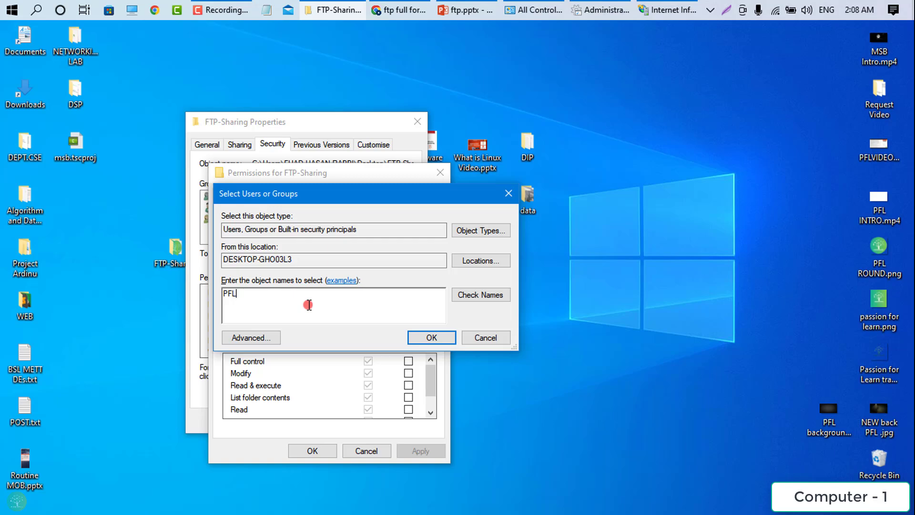
left_click(479, 300)
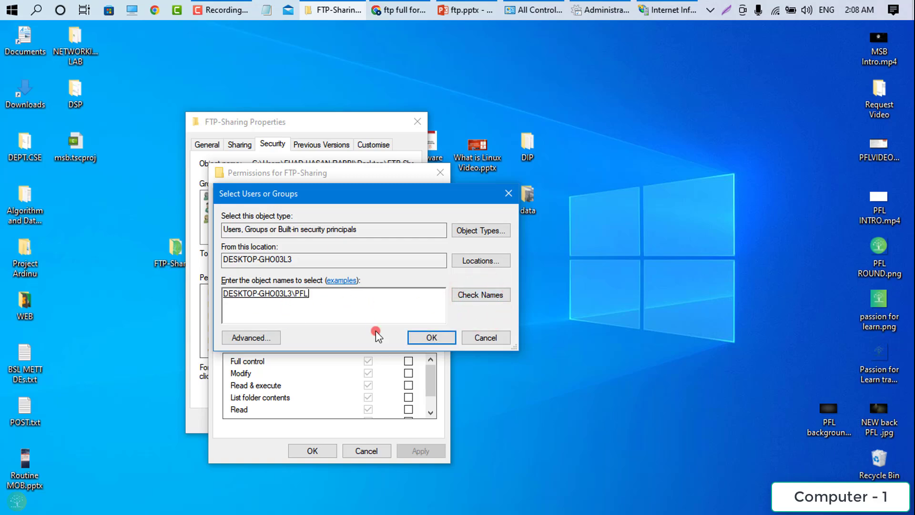
left_click(427, 338)
left_click(367, 361)
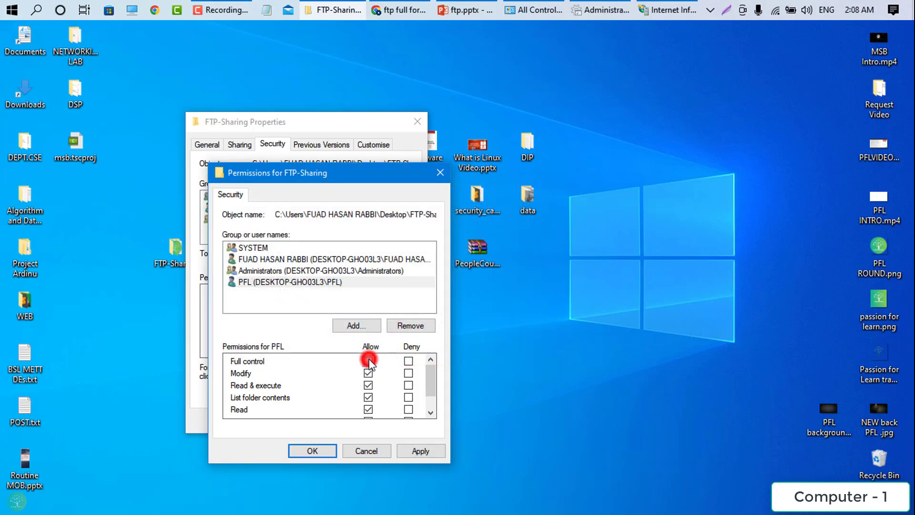
scroll(368, 404, "down", 1)
scroll(368, 396, "up", 1)
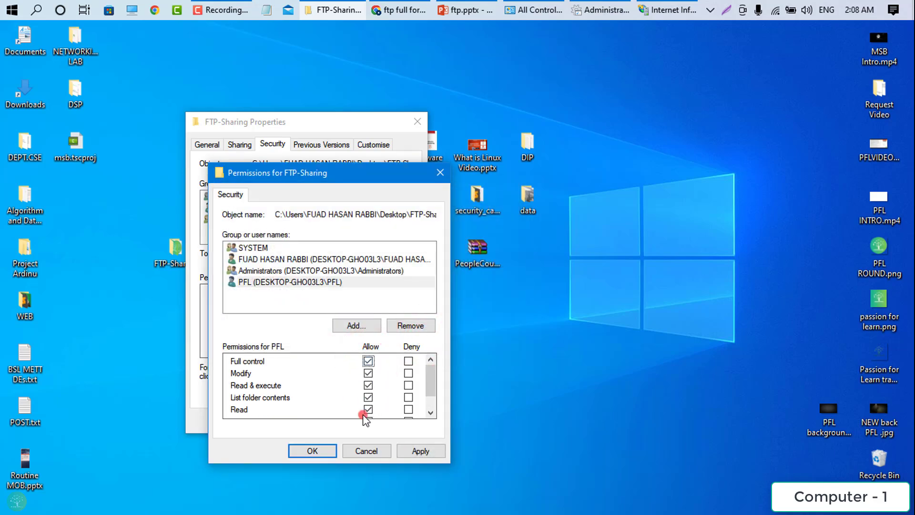
left_click(433, 450)
left_click(336, 452)
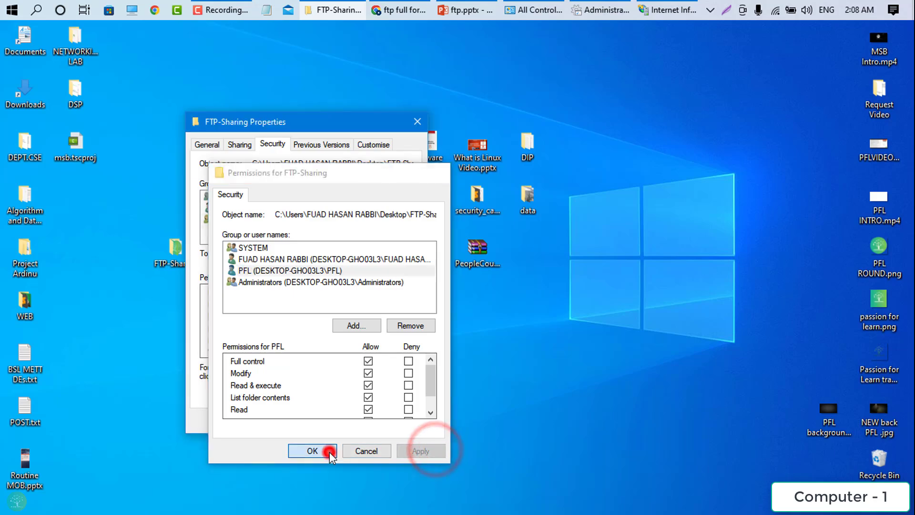
left_click(313, 419)
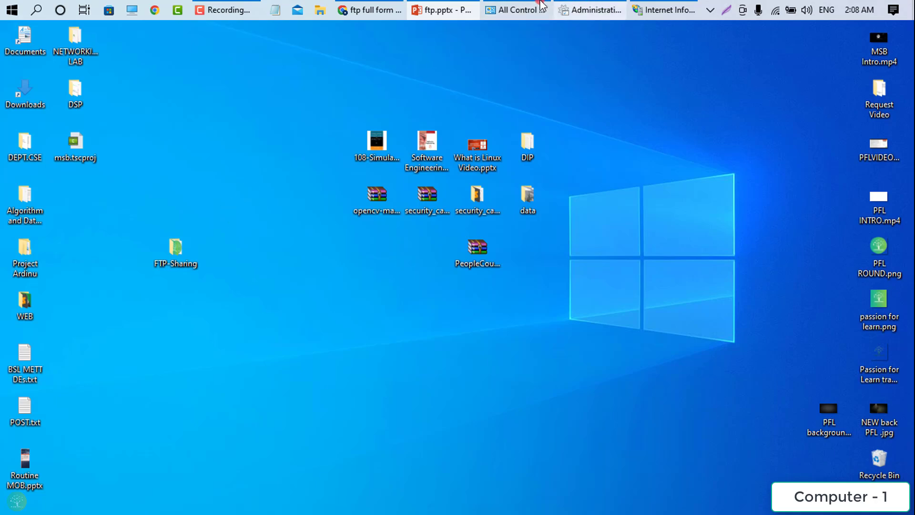
- Allow FTP Server through Windows Defender Firewall on private and public networks
left_click(524, 9)
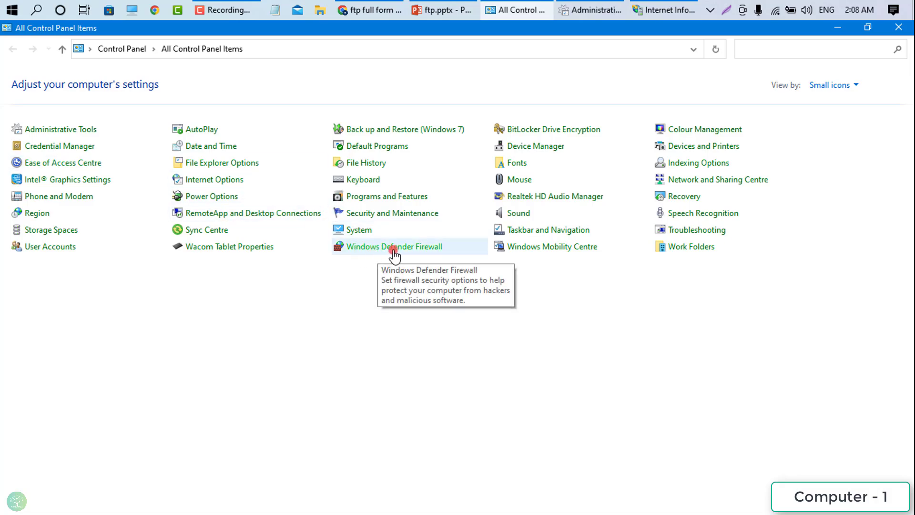
left_click(415, 249)
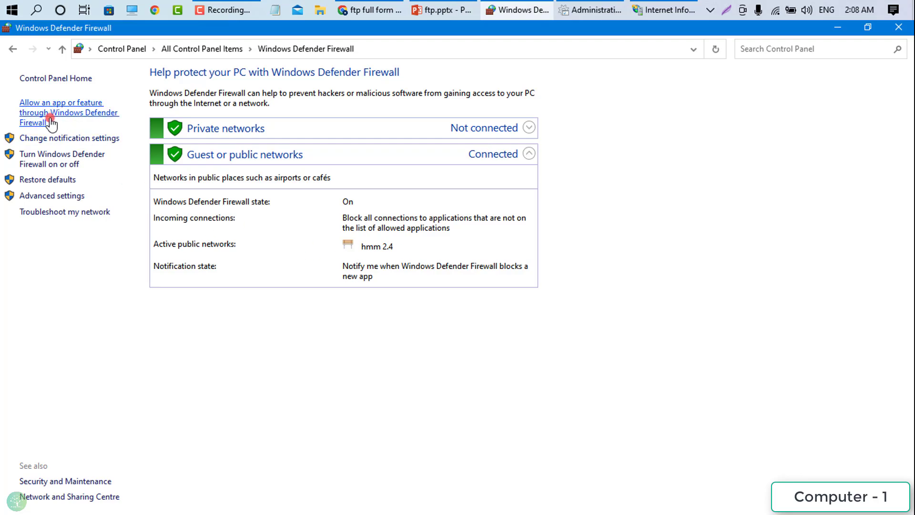
left_click(88, 112)
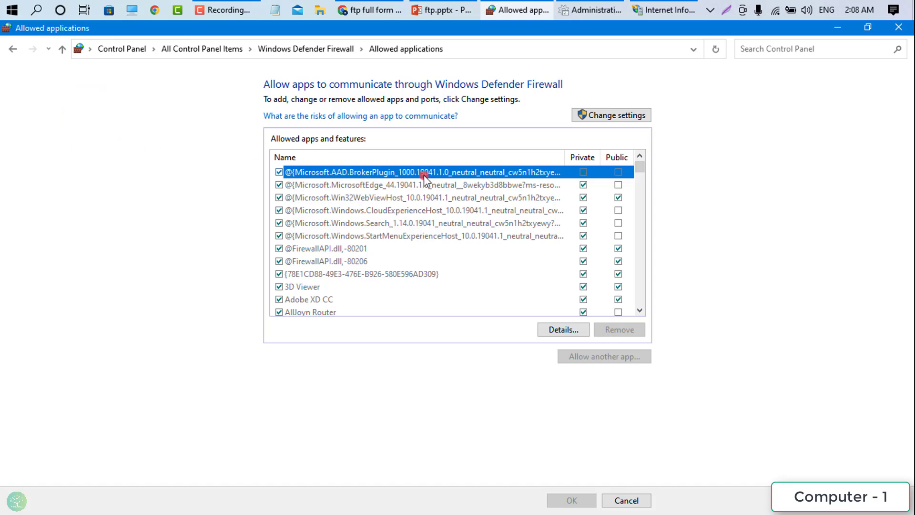
left_click(609, 111)
scroll(476, 258, "down", 9)
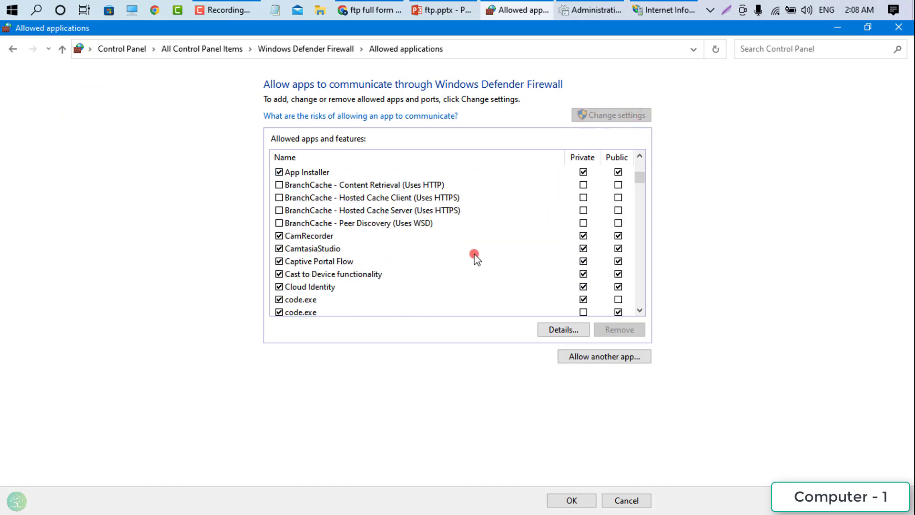
scroll(447, 260, "down", 1)
scroll(334, 217, "down", 2)
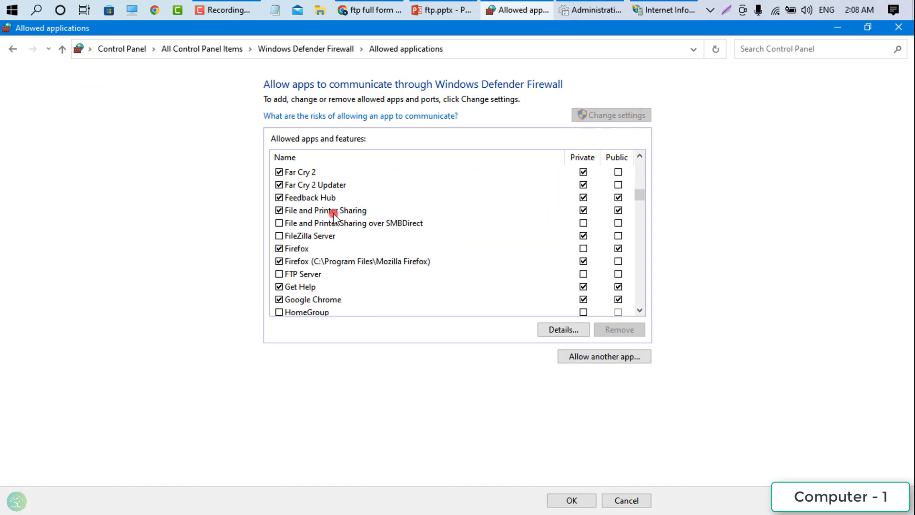
left_click(303, 276)
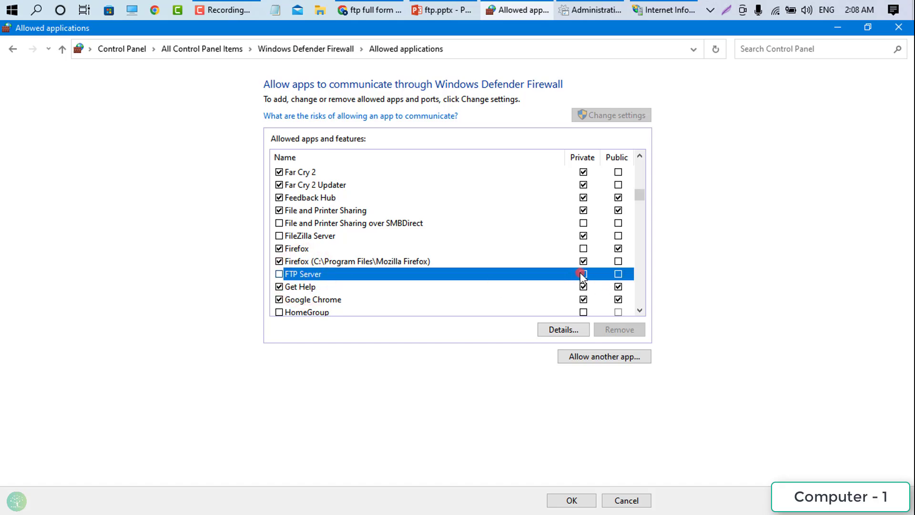
left_click(618, 273)
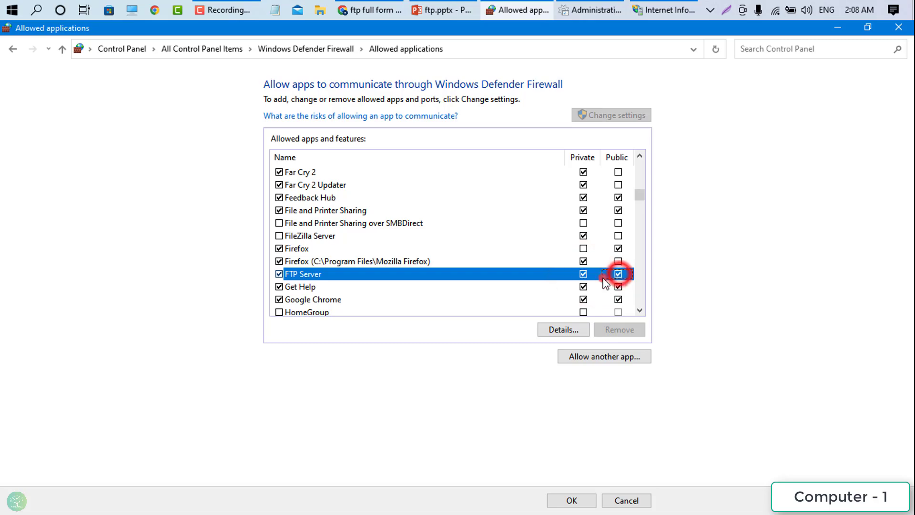
left_click(574, 500)
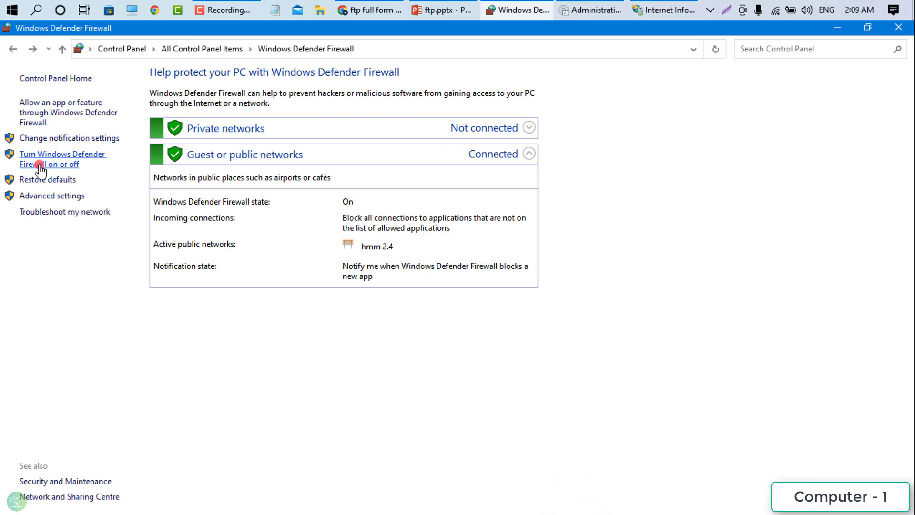
- Turn the firewall off for private and public networks and close the firewall window
left_click(75, 166)
left_click(367, 175)
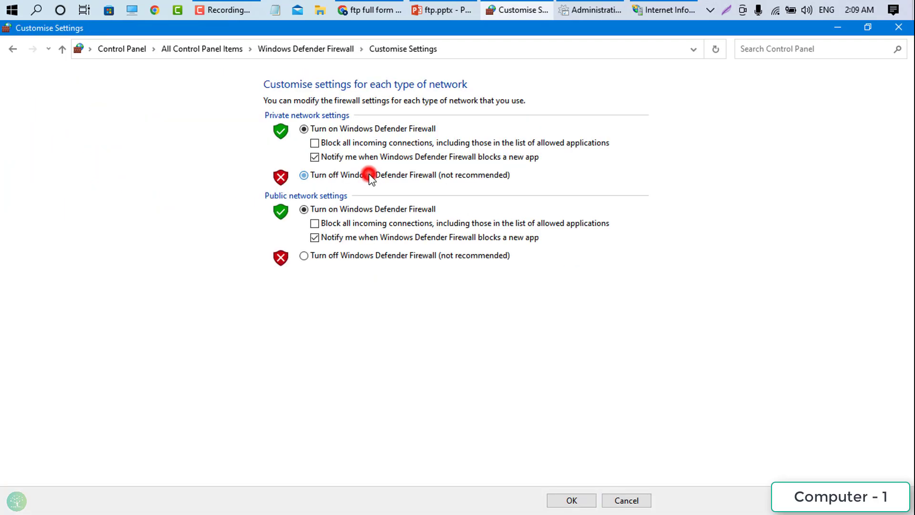
left_click(317, 256)
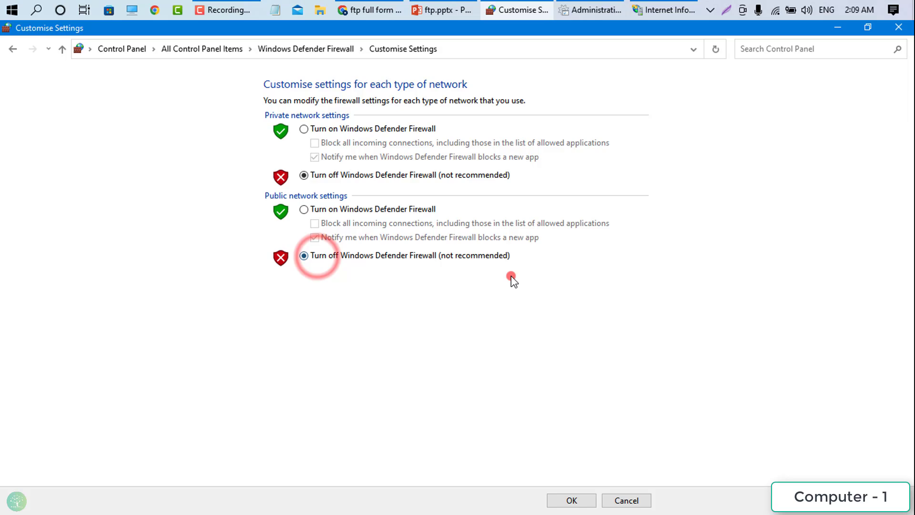
left_click(590, 501)
left_click(839, 27)
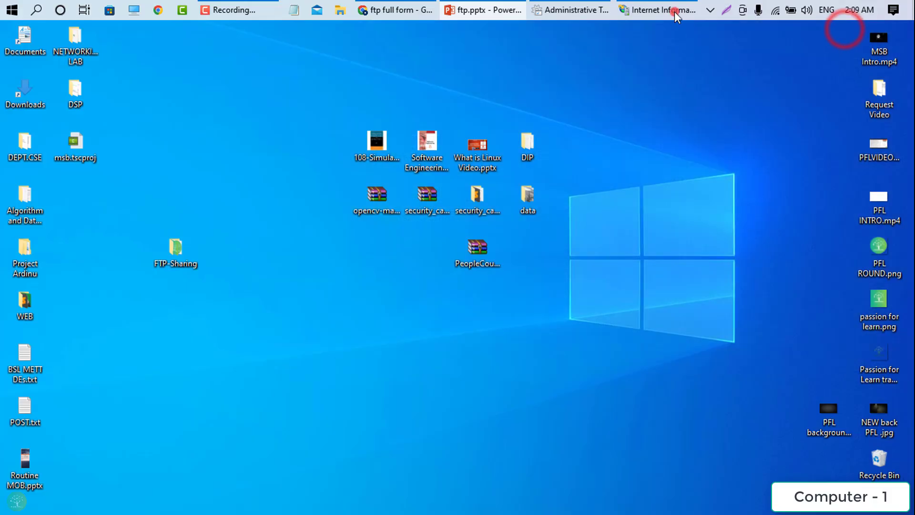
left_click(676, 7)
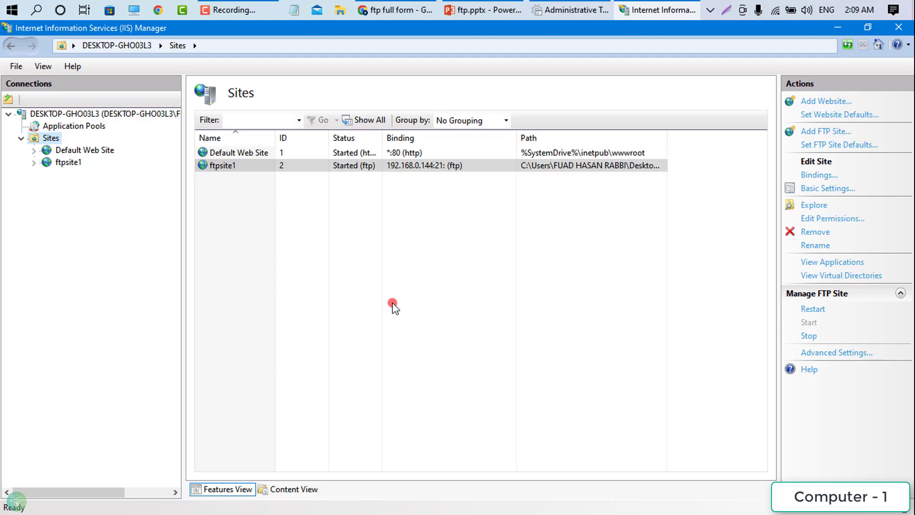
- In ftpsite1's FTP Authorization Rules, add an Allow rule for user PFL with Read and Write
left_click(65, 162)
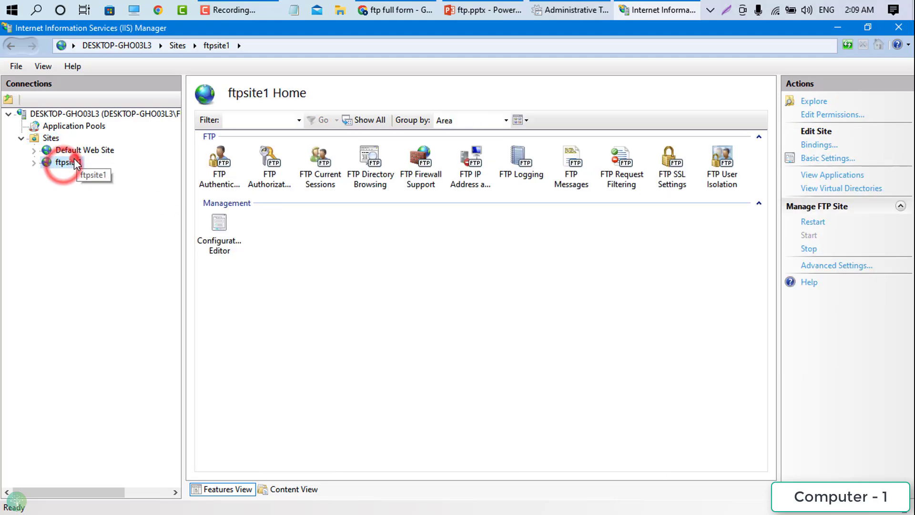
left_click(273, 178)
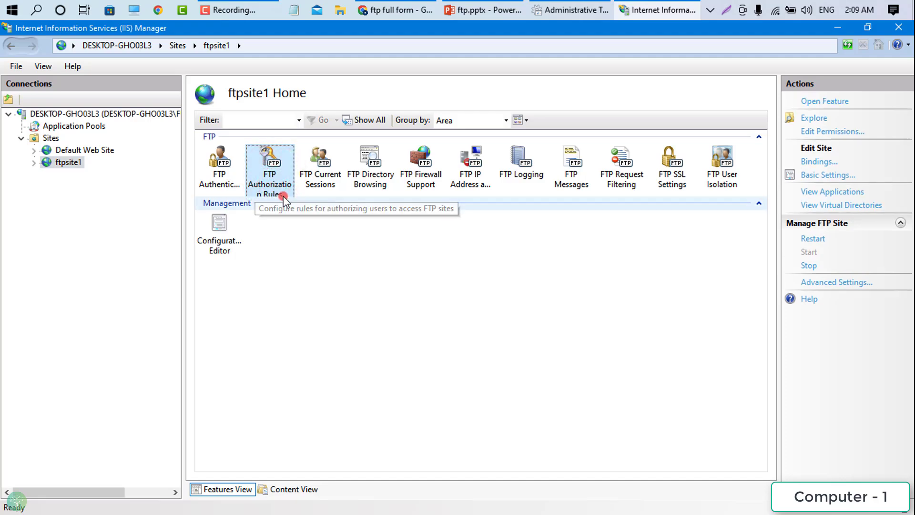
double_click(267, 185)
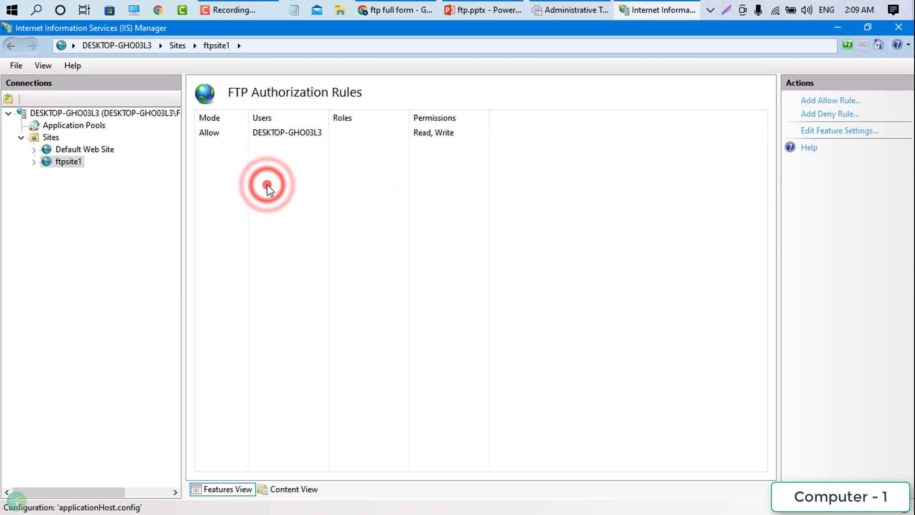
right_click(326, 179)
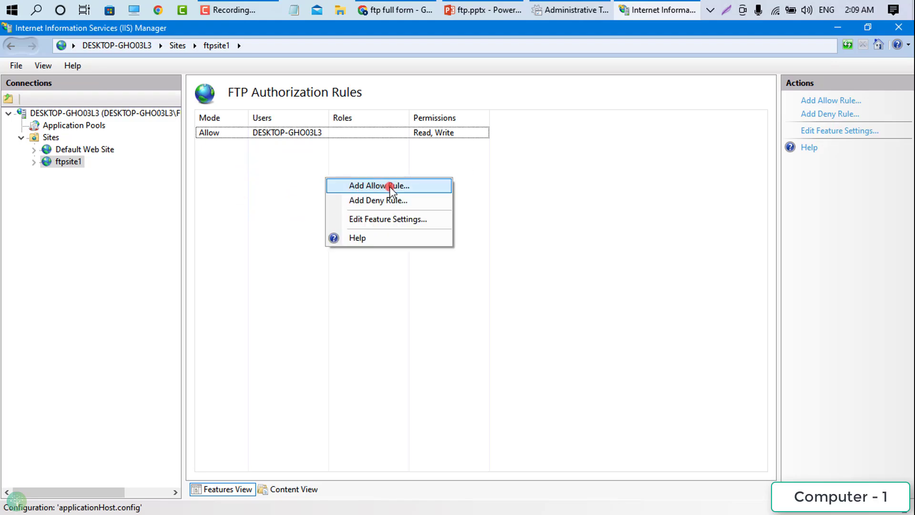
left_click(390, 185)
left_click(342, 274)
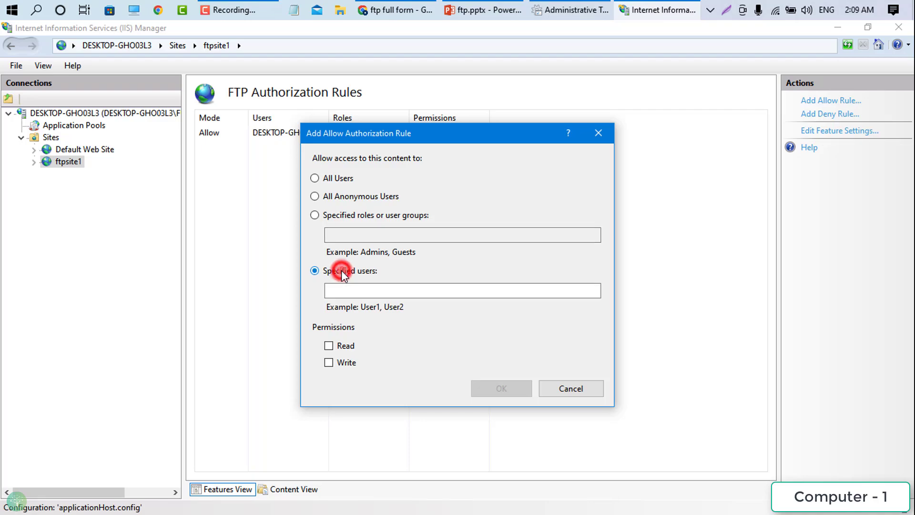
left_click(350, 288)
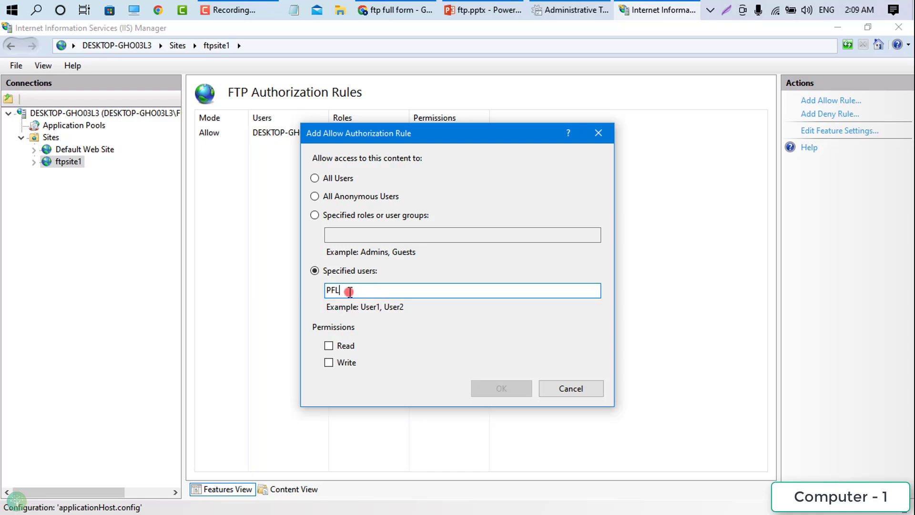
left_click(344, 351)
left_click(341, 364)
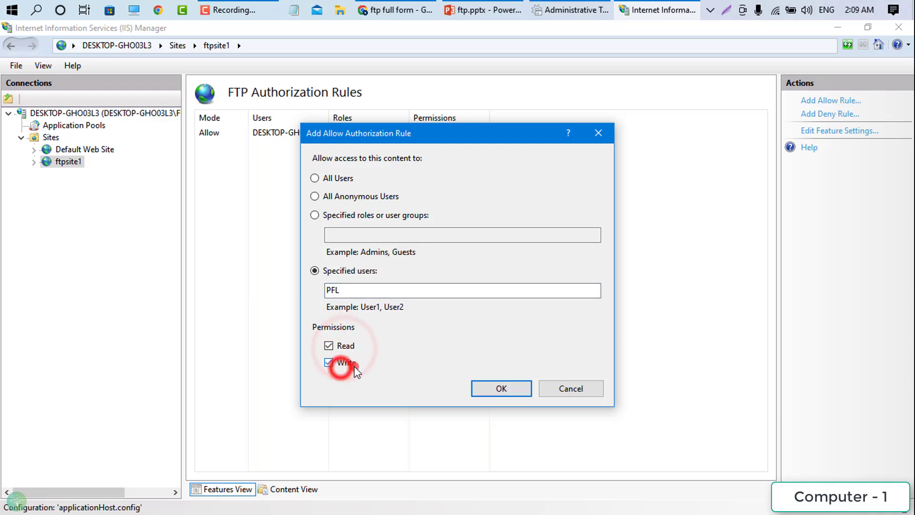
left_click(495, 390)
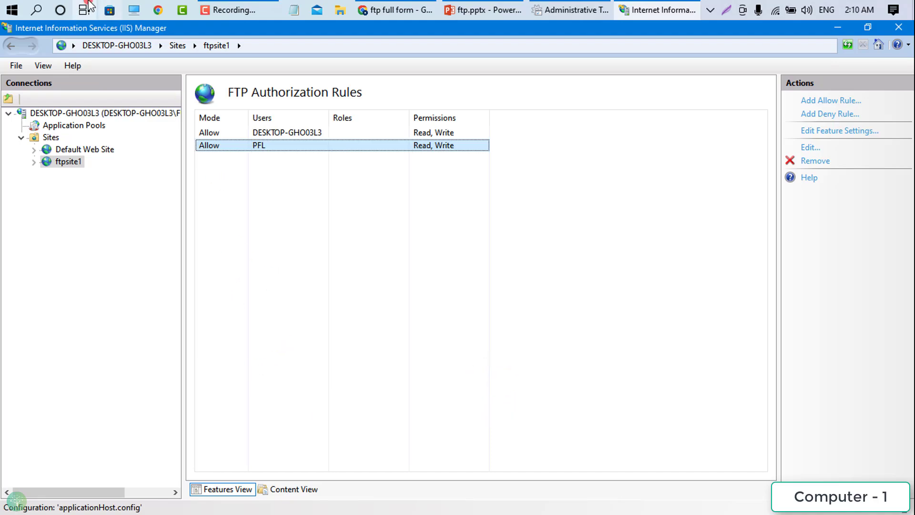
- Open This PC and begin typing an ftp://192 address in the address bar
left_click(134, 10)
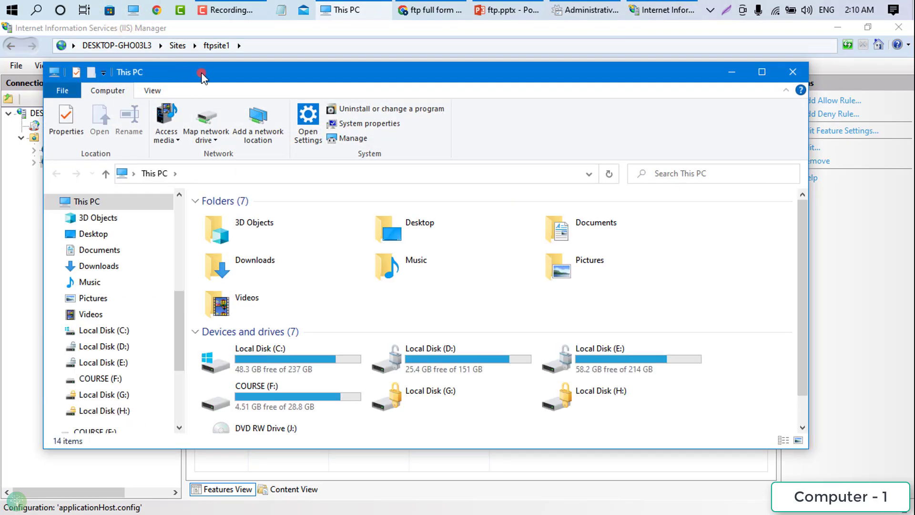
left_click_drag(201, 73, 299, 74)
left_click(302, 177)
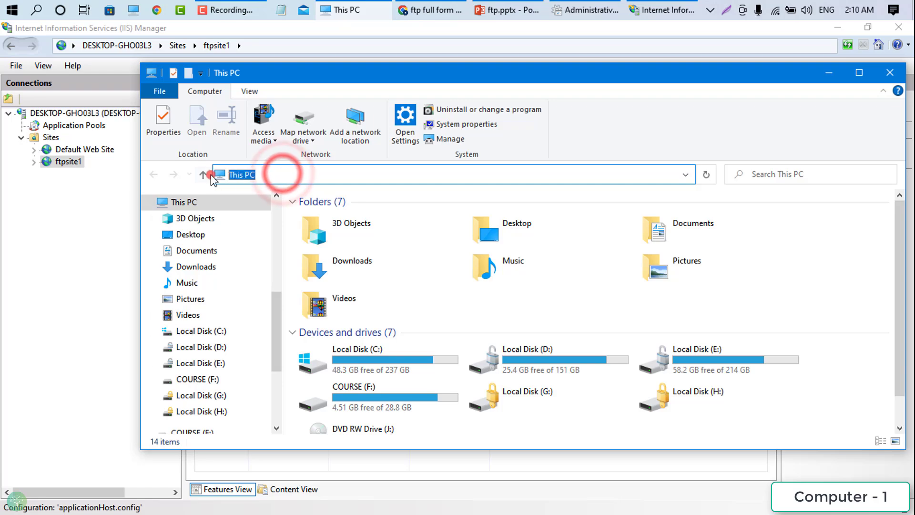
type("ftp")
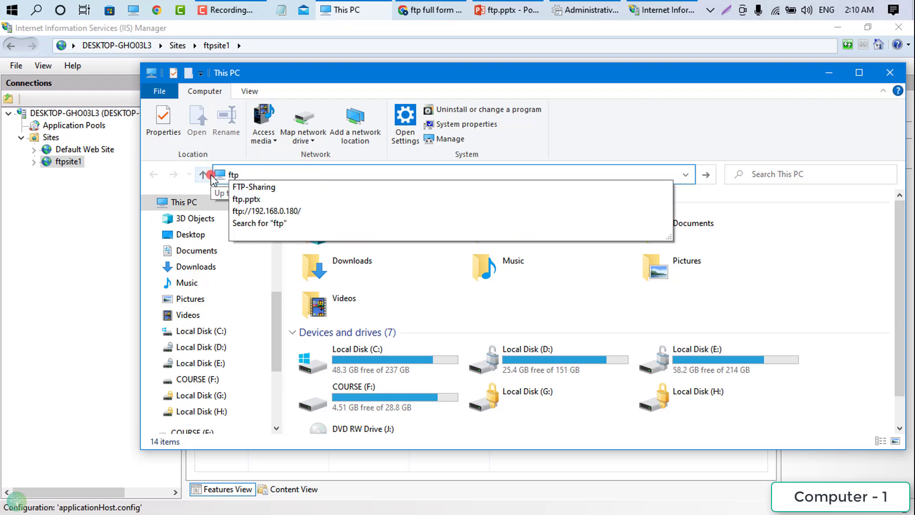
type("://")
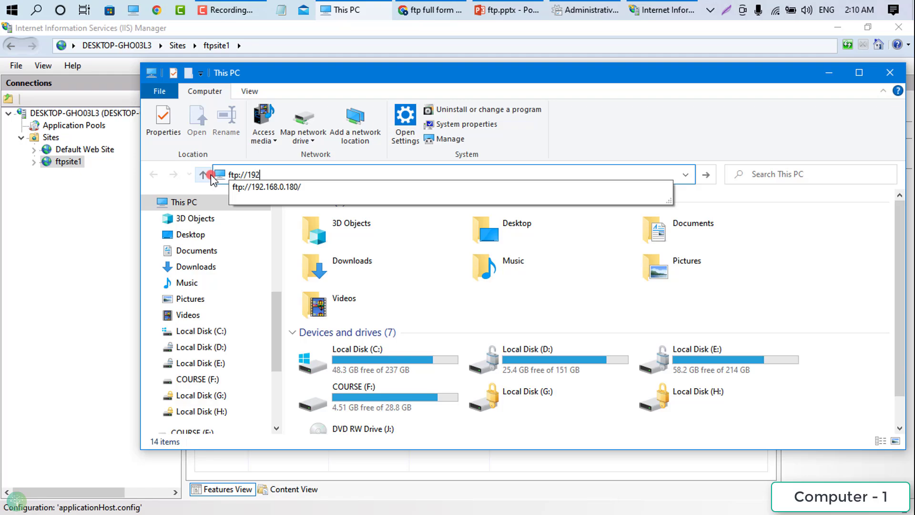
type("192")
key("BackSpace")
key("BackSpace")
type("DESKTOP-GHO03L3")
key("ctrl+z")
- Check ftpsite1's binding in IIS Manager, then enter ftp://192.168.0.144 in the address bar
left_click_drag(304, 76, 234, 235)
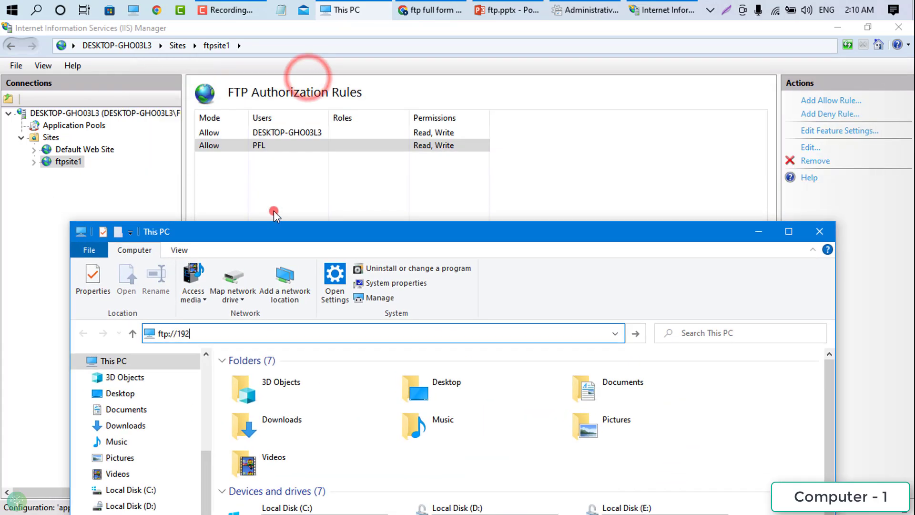
left_click(59, 164)
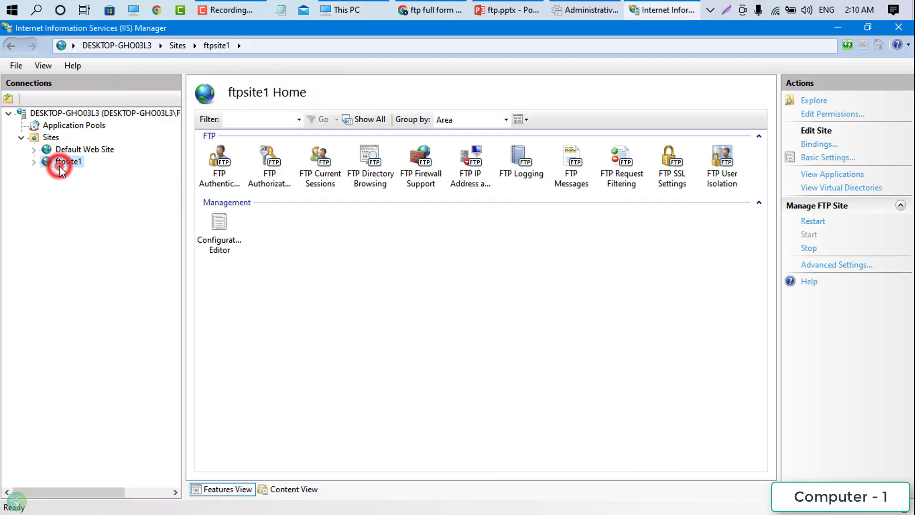
left_click(46, 138)
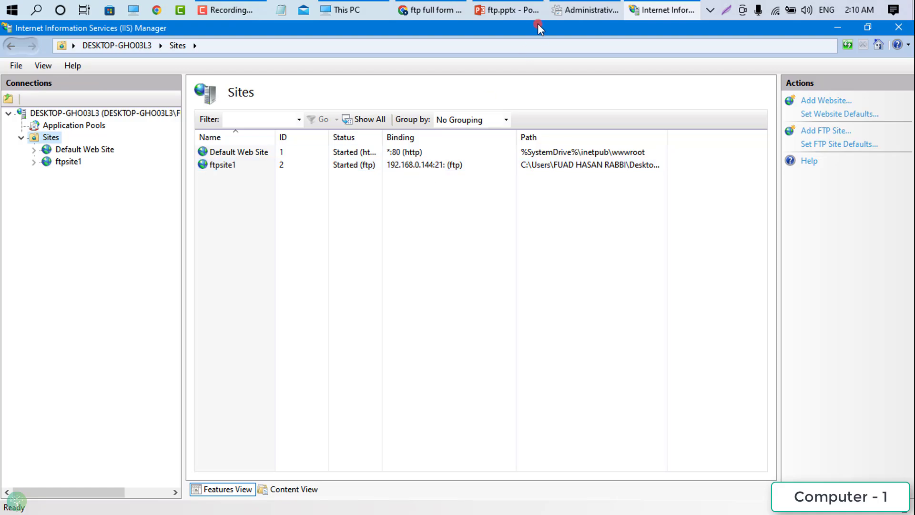
left_click(592, 7)
left_click(592, 7)
left_click(337, 10)
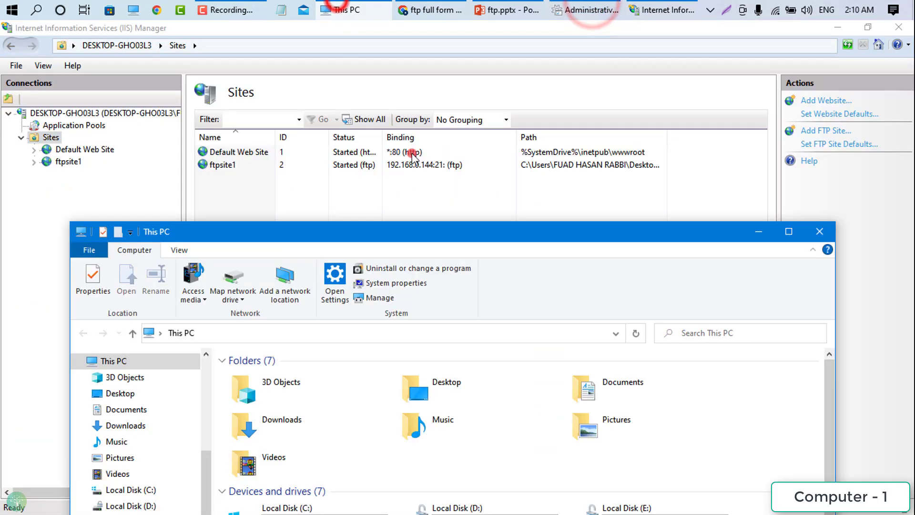
left_click(297, 334)
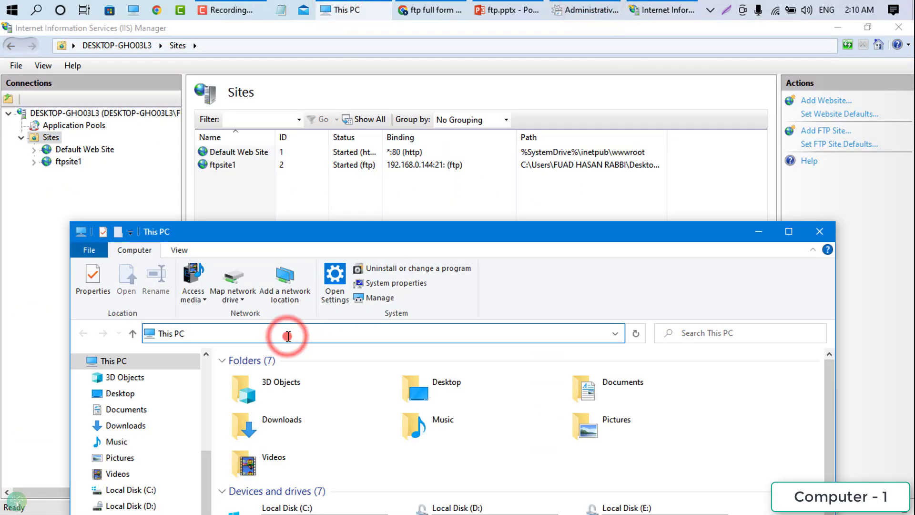
type("ftp://192.168")
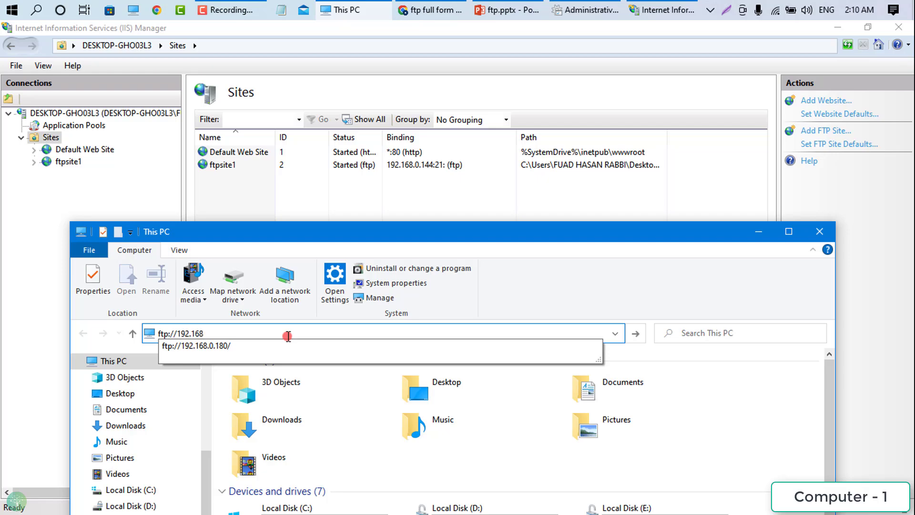
type(".0.144")
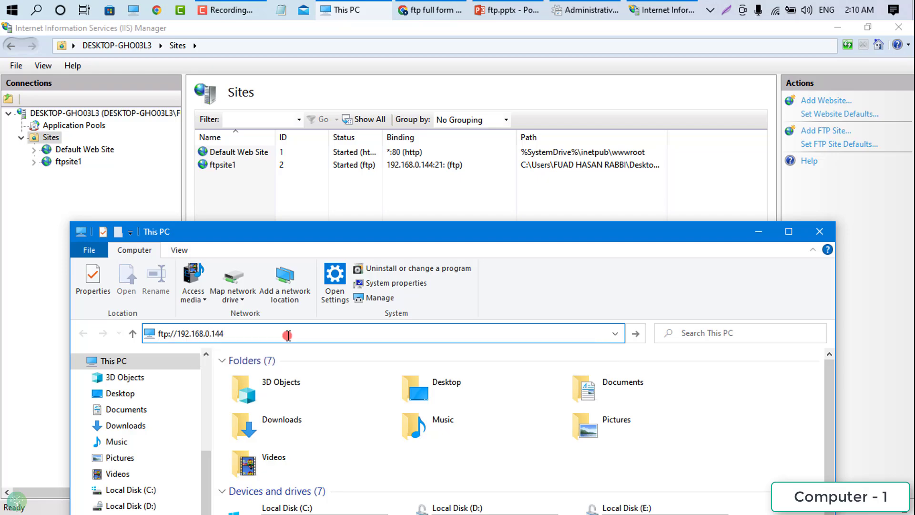
- Go to ftp://192.168.0.144 and log on as PFL with its password
key("Return")
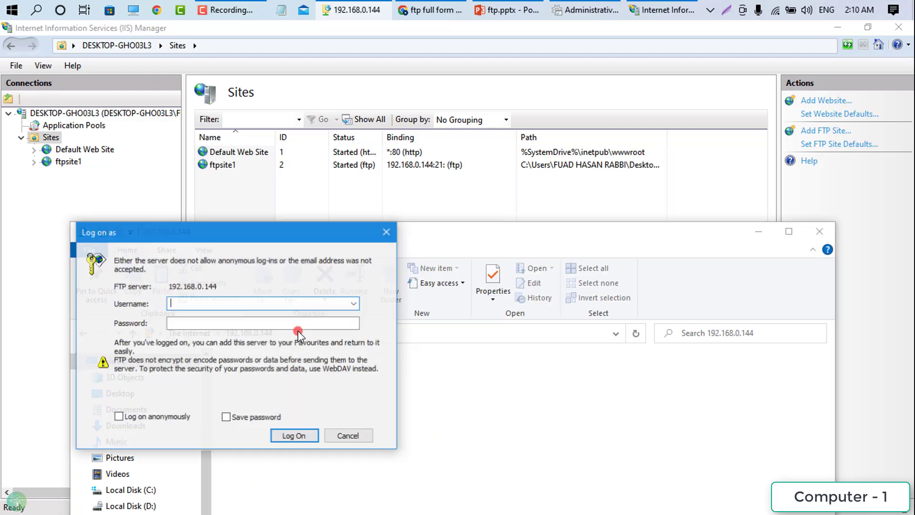
left_click_drag(260, 243, 311, 151)
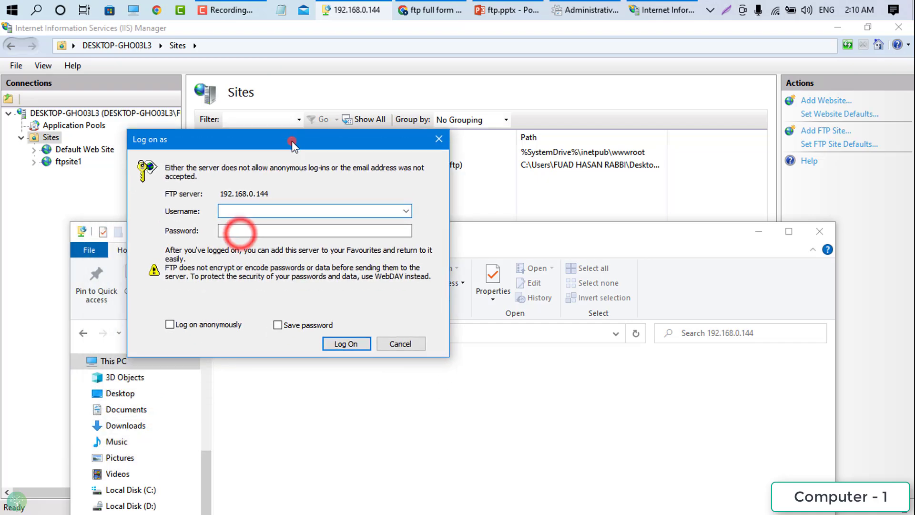
left_click(234, 207)
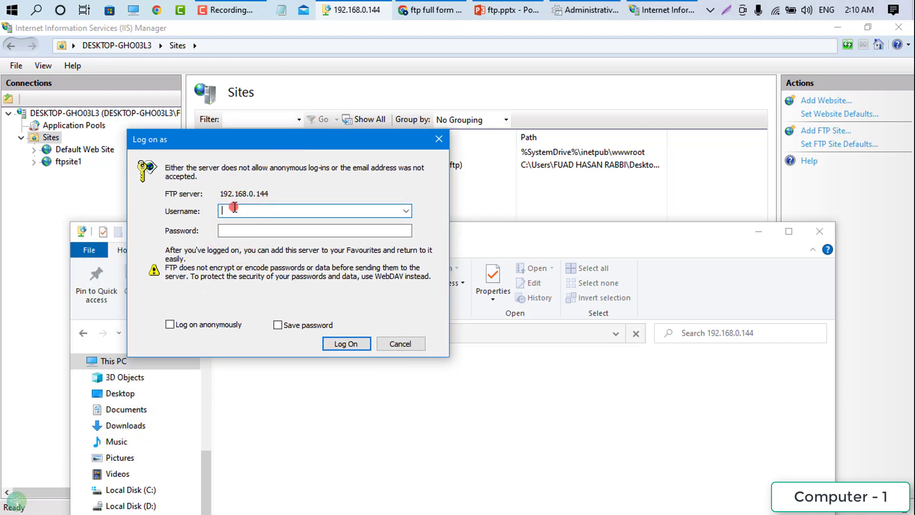
left_click(284, 233)
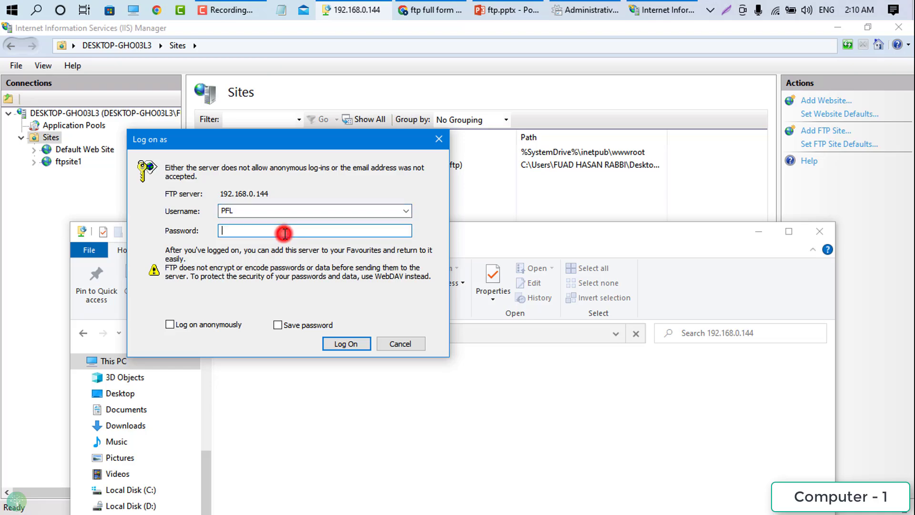
type("12345678")
left_click(341, 344)
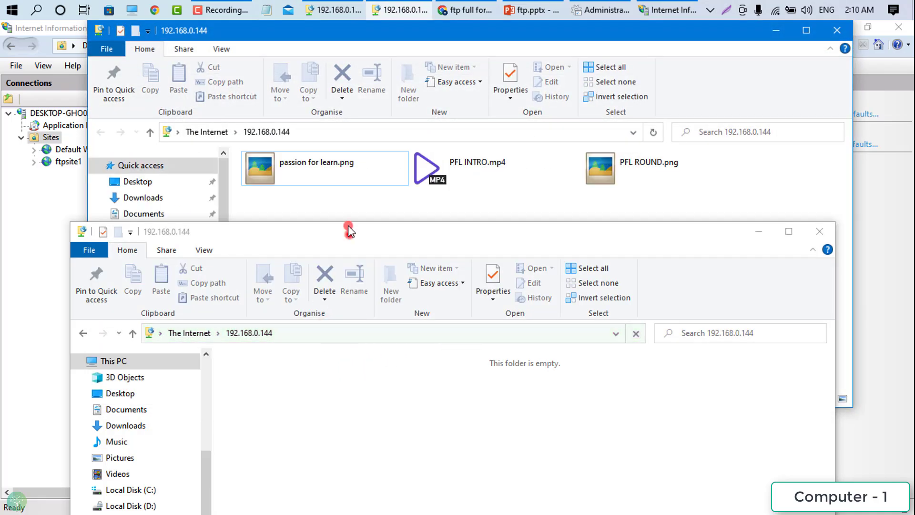
- Select the three shared files, then close the shared-files and empty FTP folder windows
left_click_drag(349, 225, 346, 150)
left_click(371, 32)
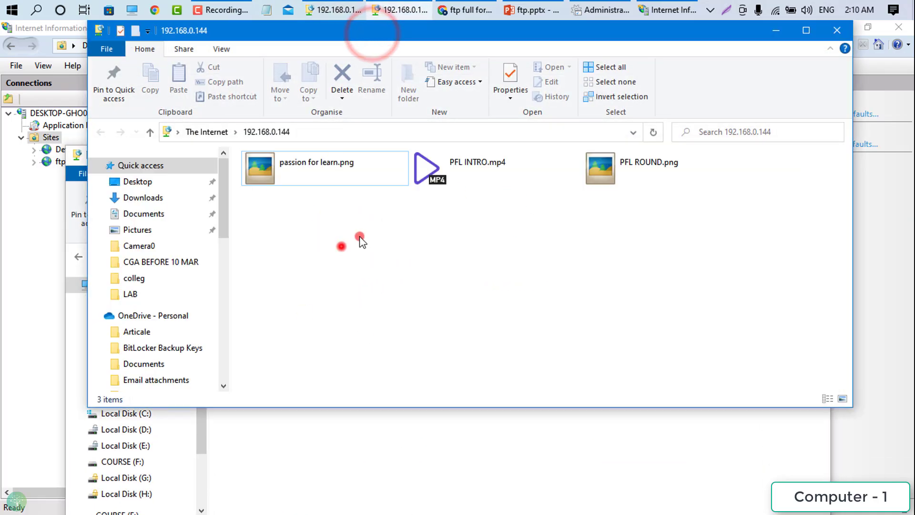
left_click_drag(341, 245, 657, 186)
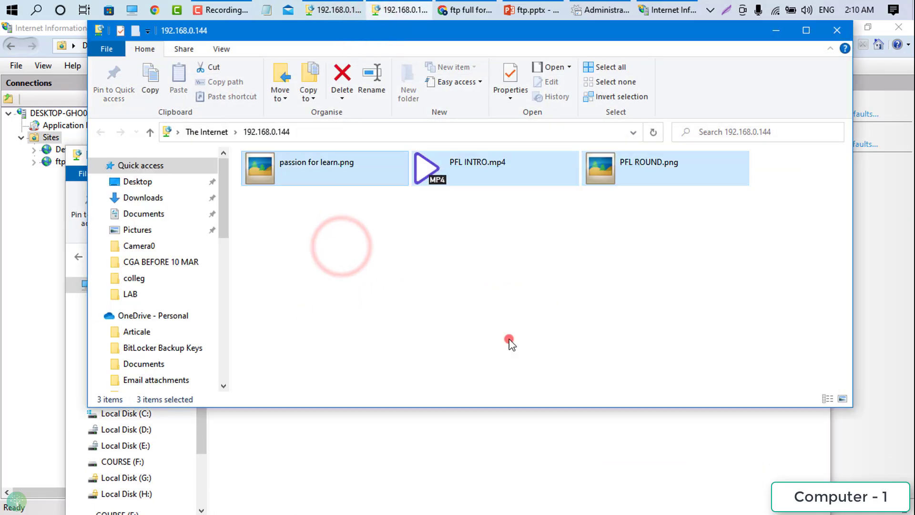
left_click(840, 38)
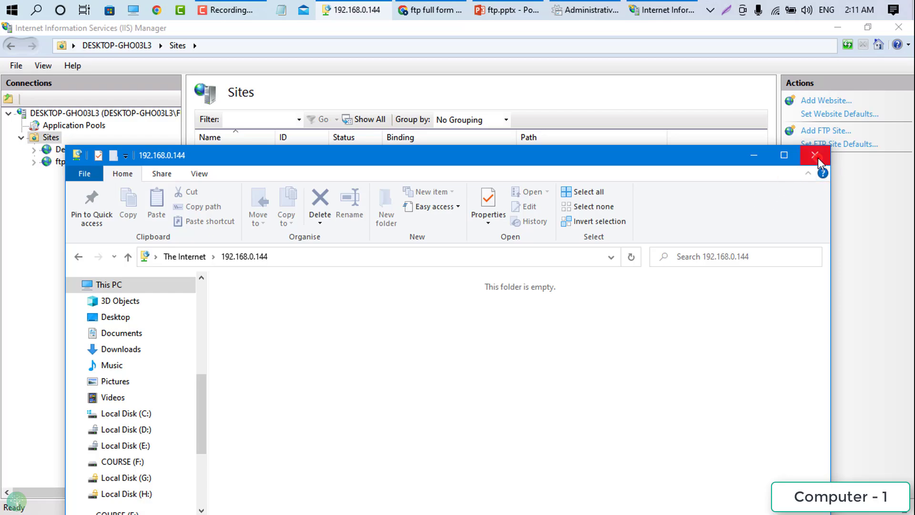
left_click_drag(570, 157, 567, 117)
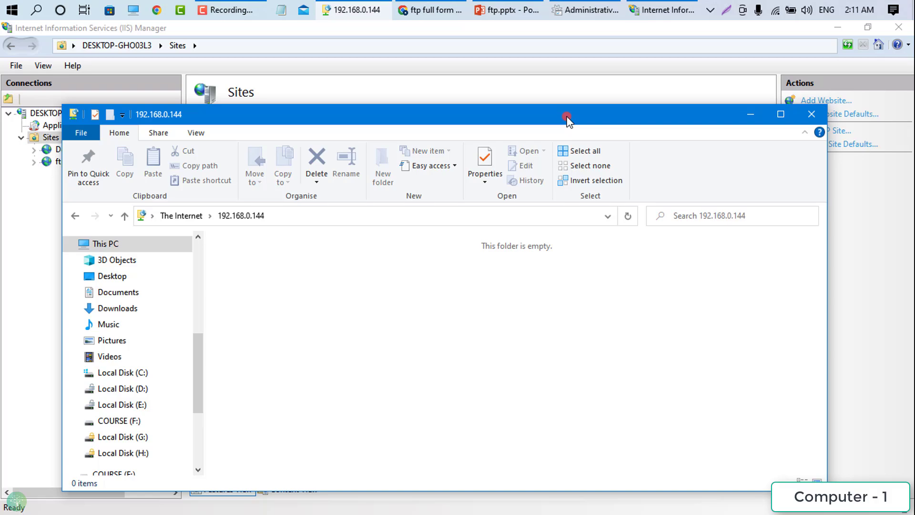
left_click(810, 114)
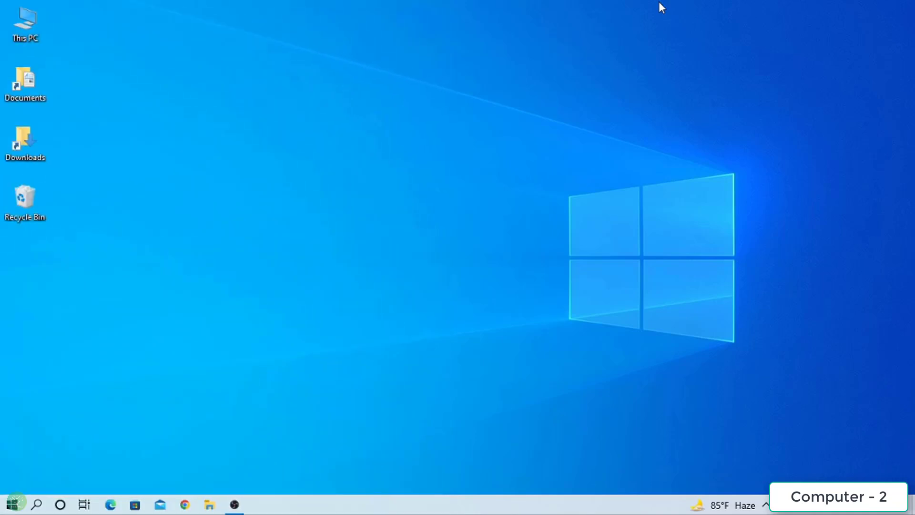
- From This PC, browse to the FTP address ftp://192.168.0.144
double_click(42, 30)
left_click(337, 193)
type("f")
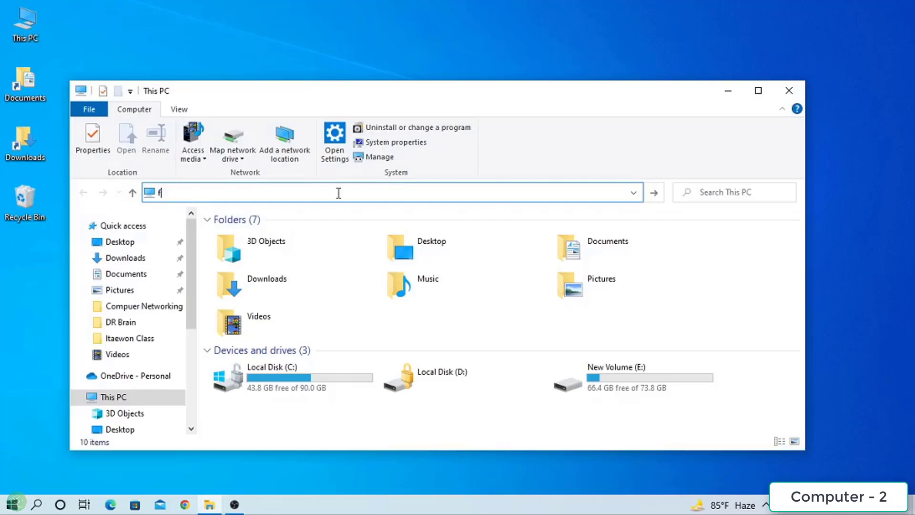
type("tp")
key("BackSpace")
key("BackSpace")
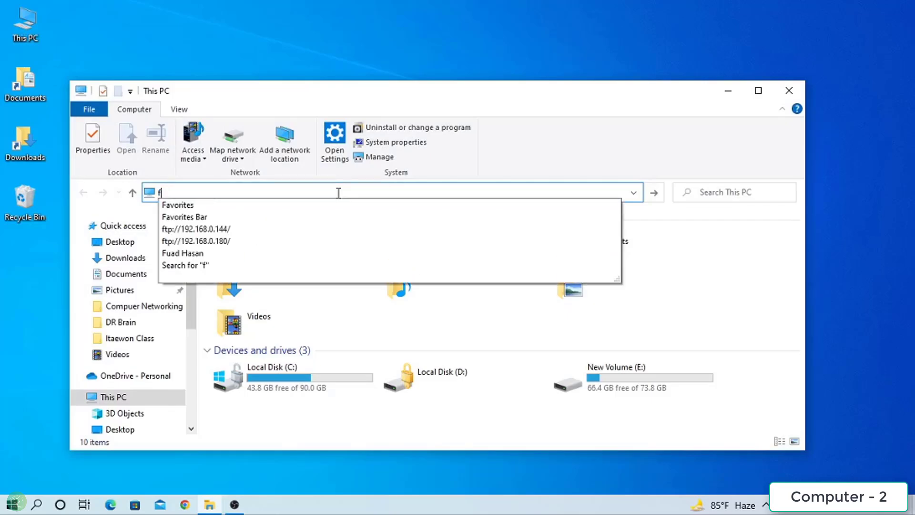
type("tp://")
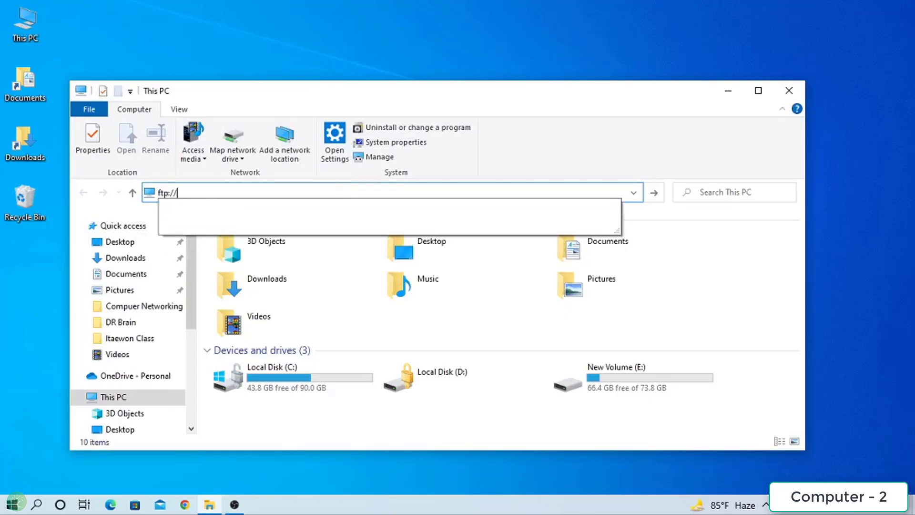
type("1")
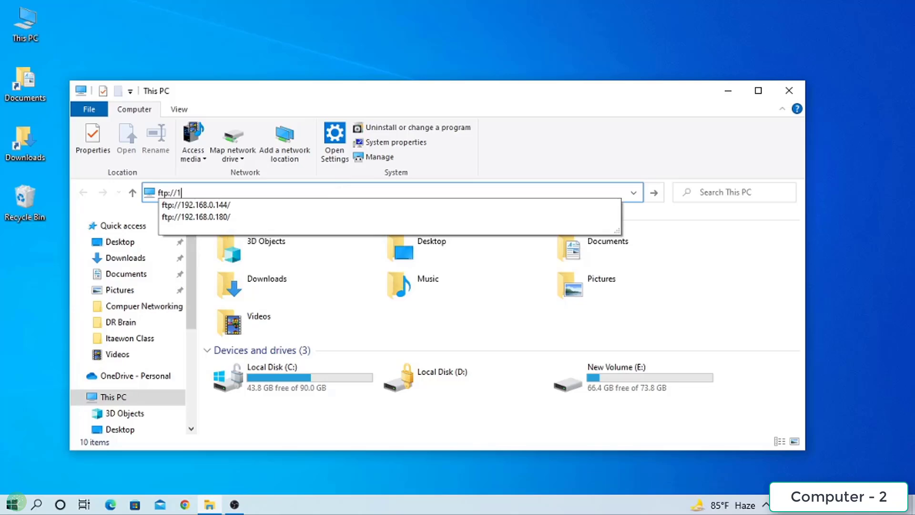
type("92.168.1")
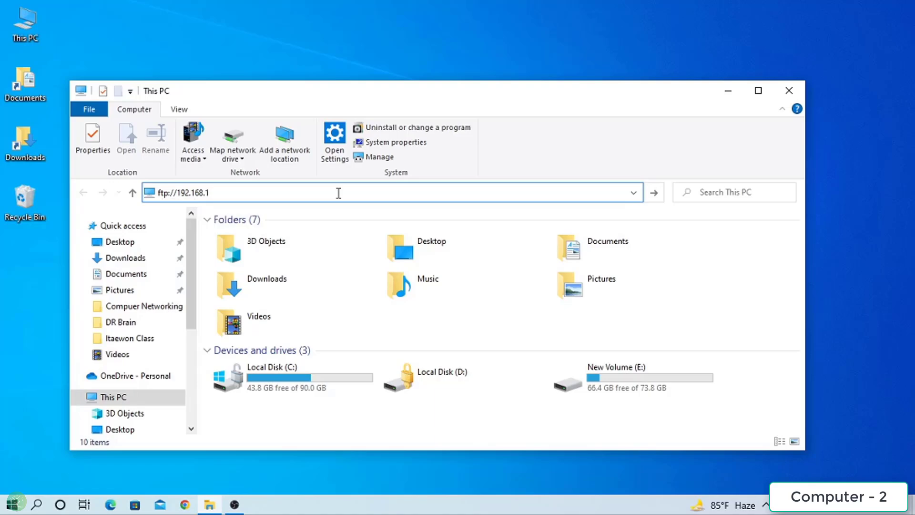
key("BackSpace")
type("0.")
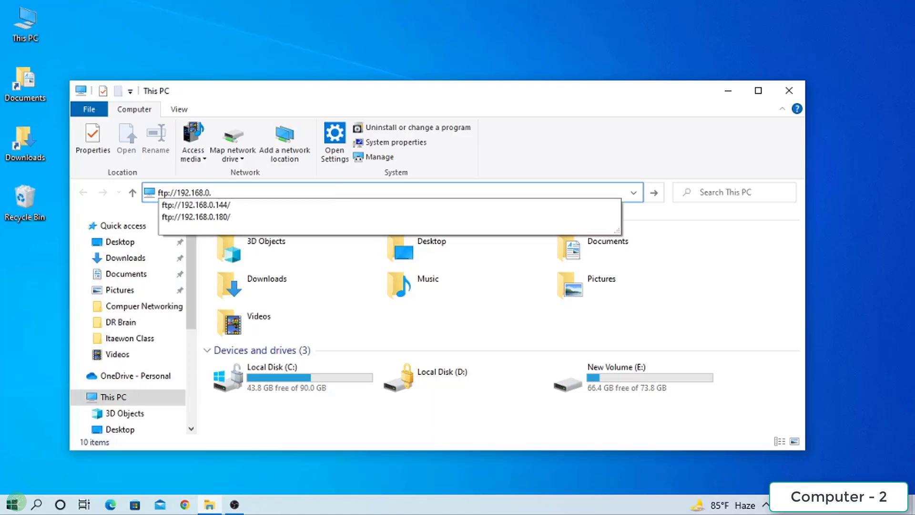
type("144")
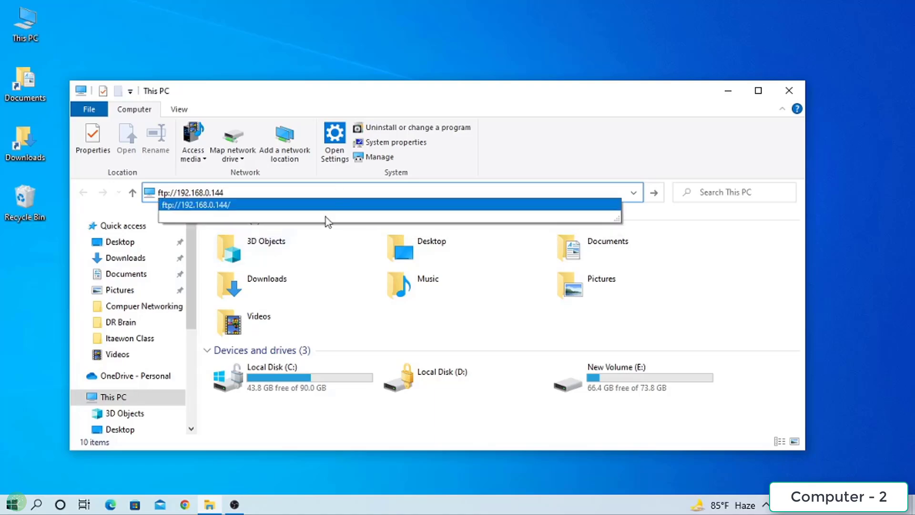
key("Return")
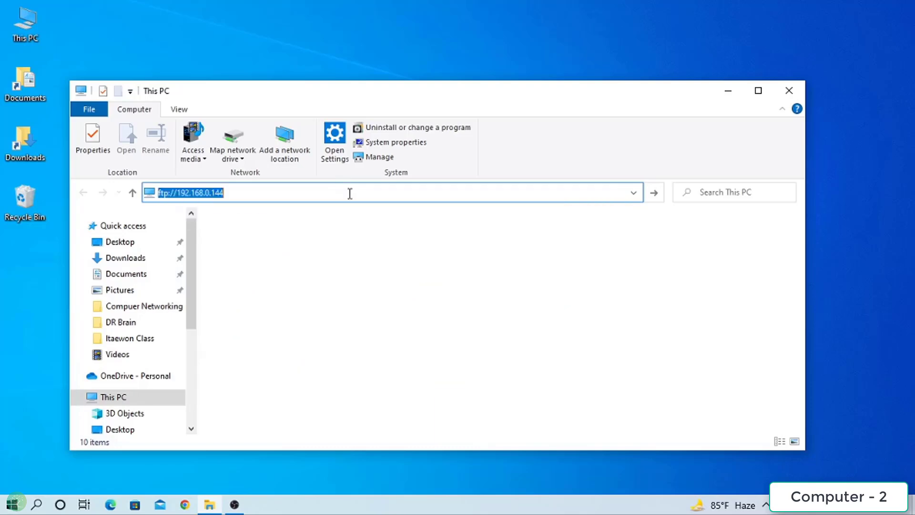
- Log on to the FTP server as user PFL with the account password
left_click(256, 165)
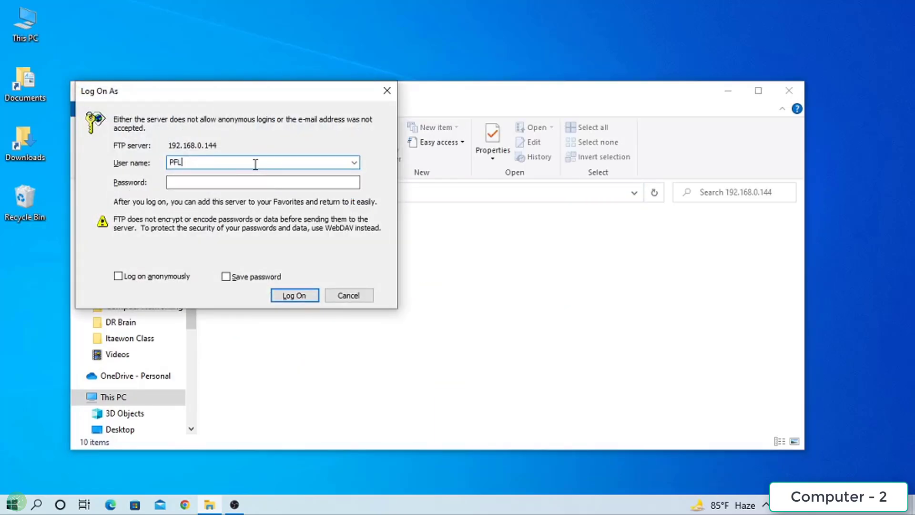
key("BackSpace")
key("BackSpace")
key("BackSpace")
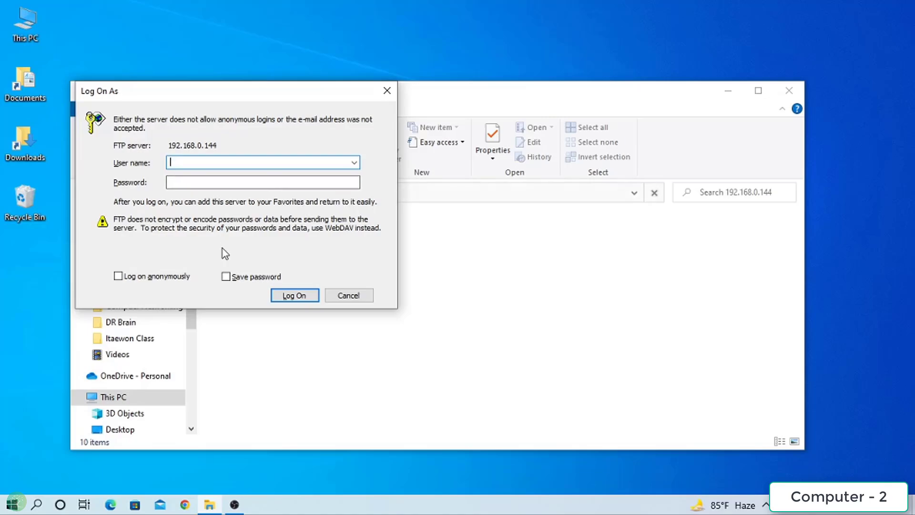
type("PFL")
left_click(172, 183)
type("12345678")
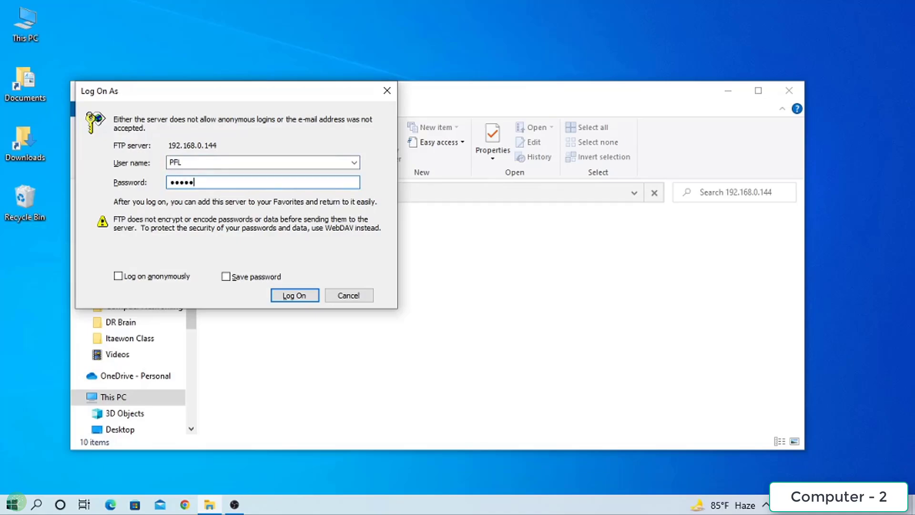
left_click(288, 295)
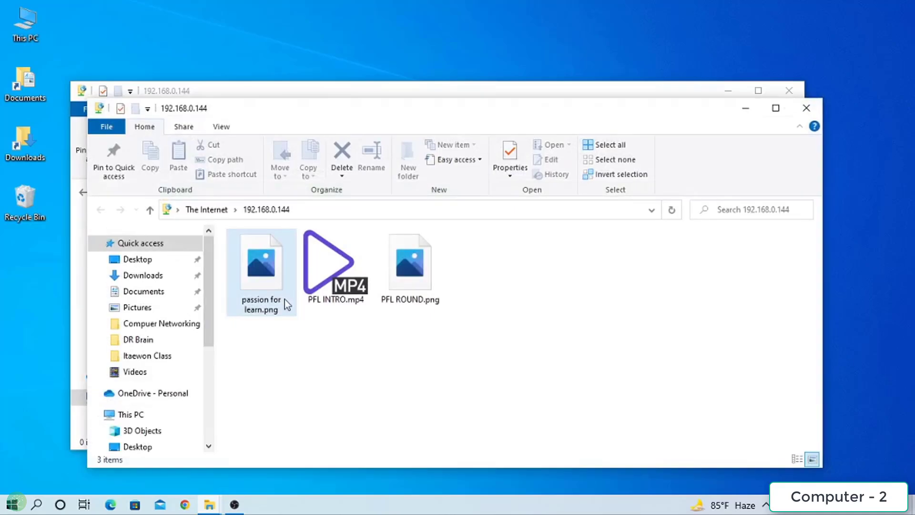
- Copy PFL INTRO.mp4 from the FTP server and paste it onto the desktop
left_click(329, 283)
right_click(329, 283)
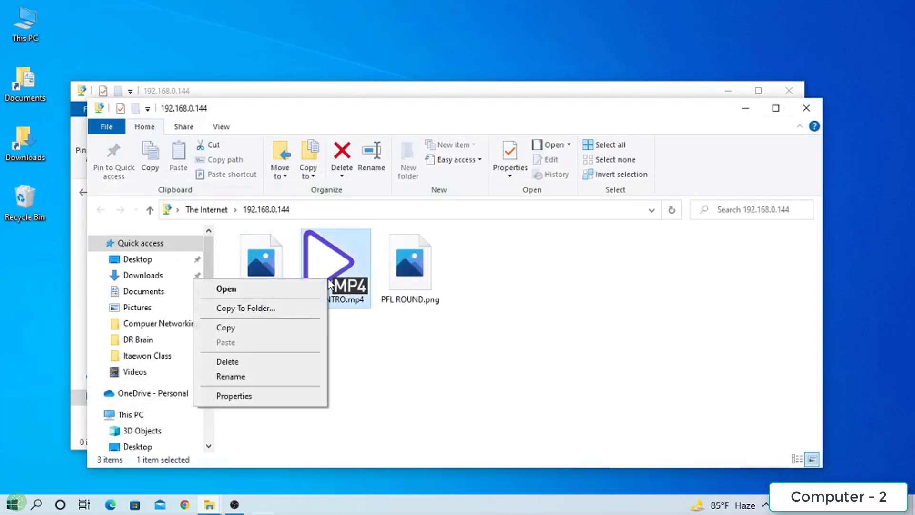
left_click(269, 328)
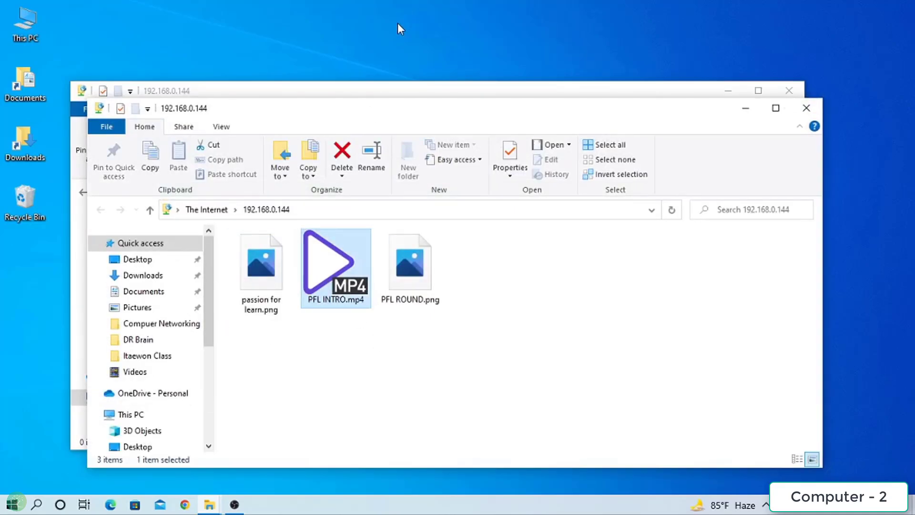
right_click(397, 23)
left_click(288, 81)
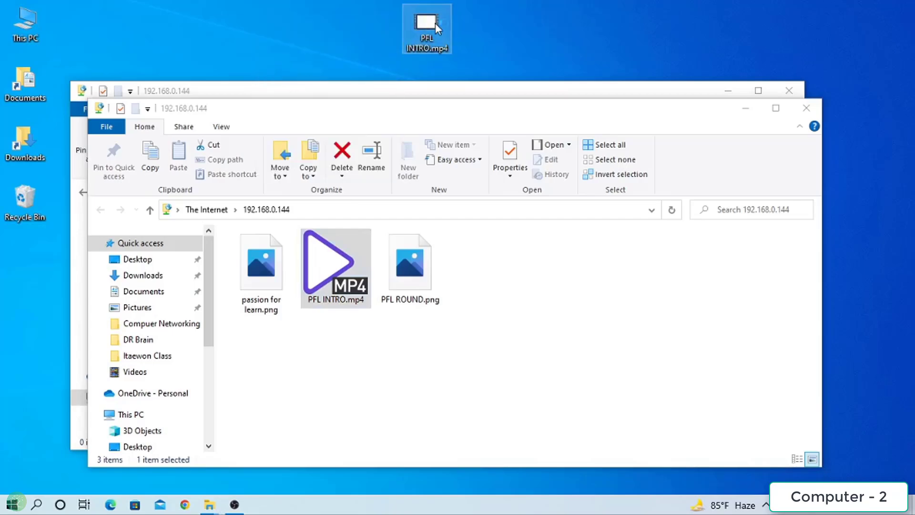
- Play the desktop copy of PFL INTRO.mp4 in PotPlayer, then close the player
double_click(429, 26)
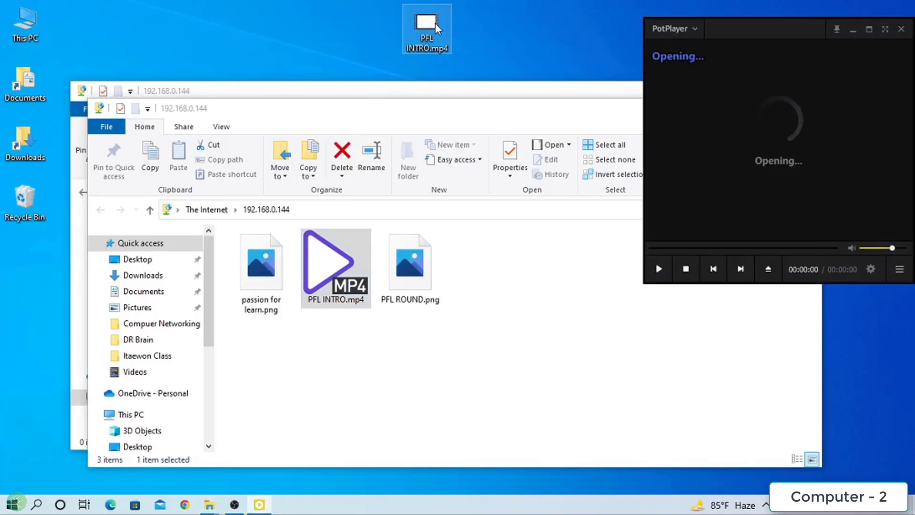
key("Right")
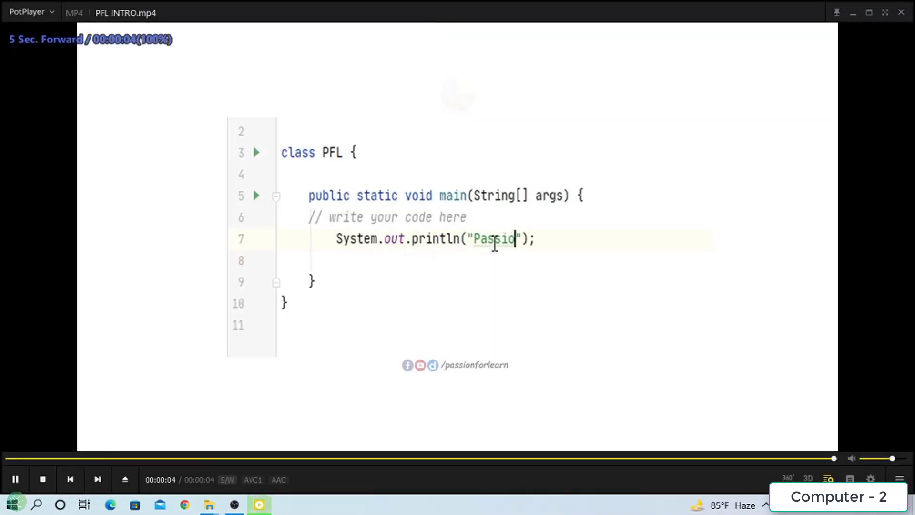
key("space")
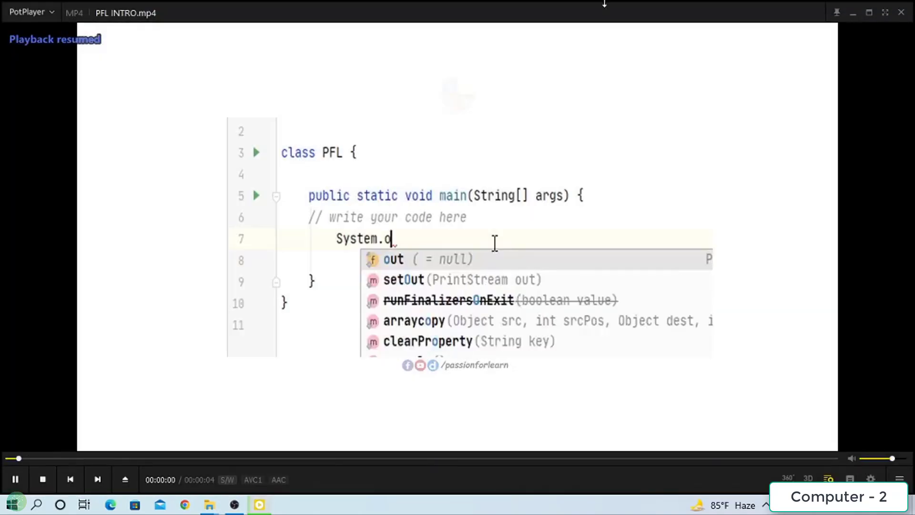
left_click(900, 13)
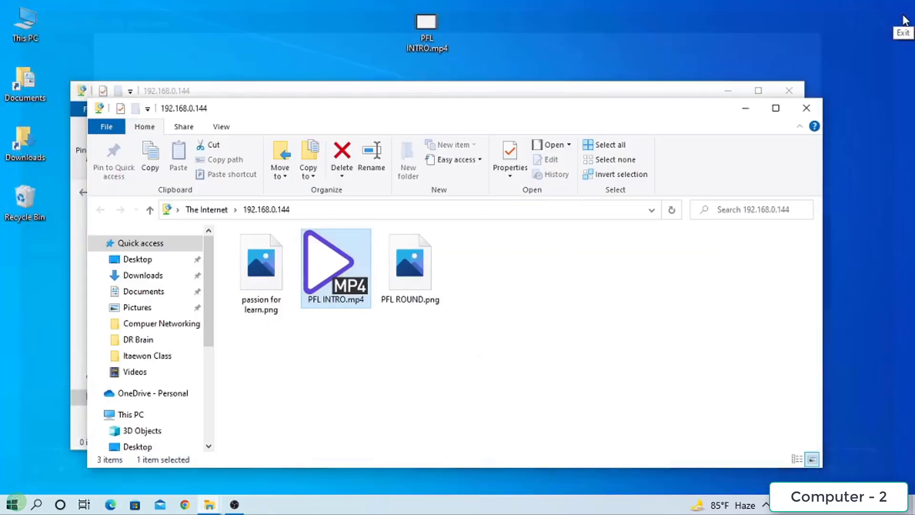
- Paste PFL ROUND.png onto the desktop beside the video at the top
left_click(422, 304)
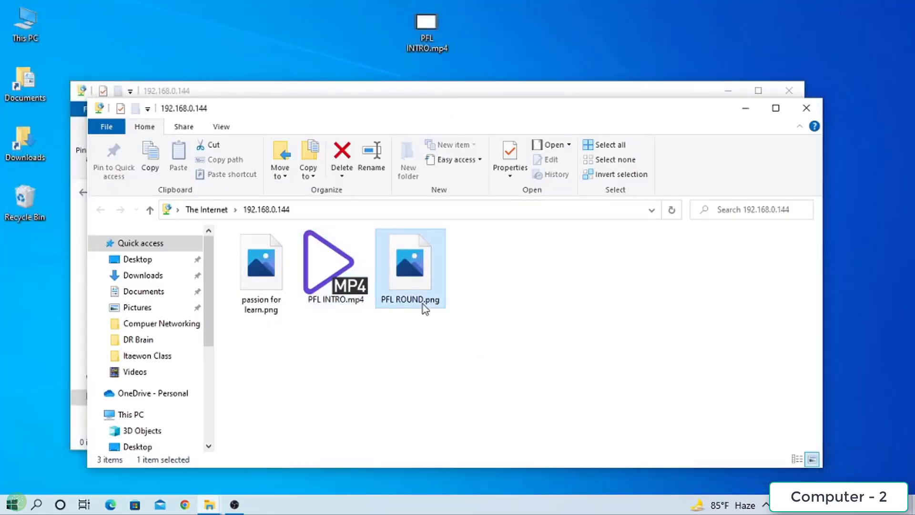
left_click(528, 39)
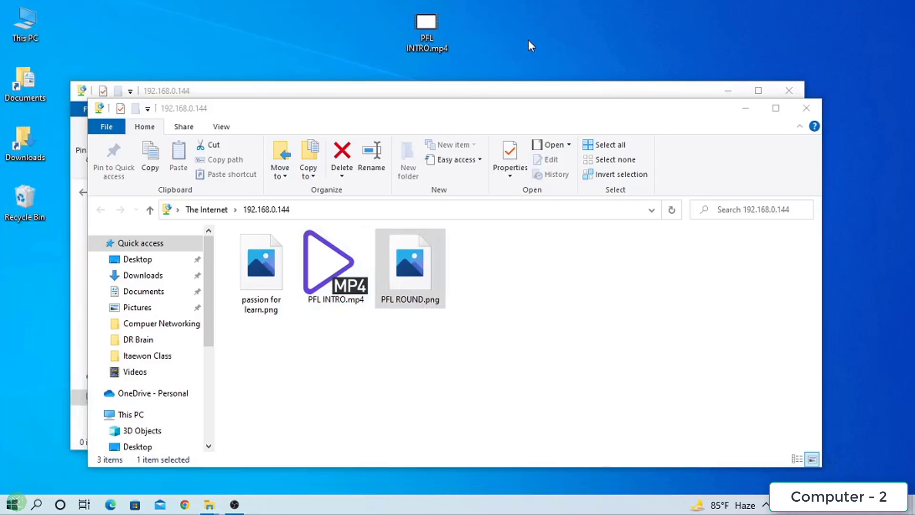
key("ctrl+v")
left_click_drag(42, 264, 508, 32)
- View PFL ROUND.png in Photos, then close Photos and both FTP folder windows
double_click(483, 21)
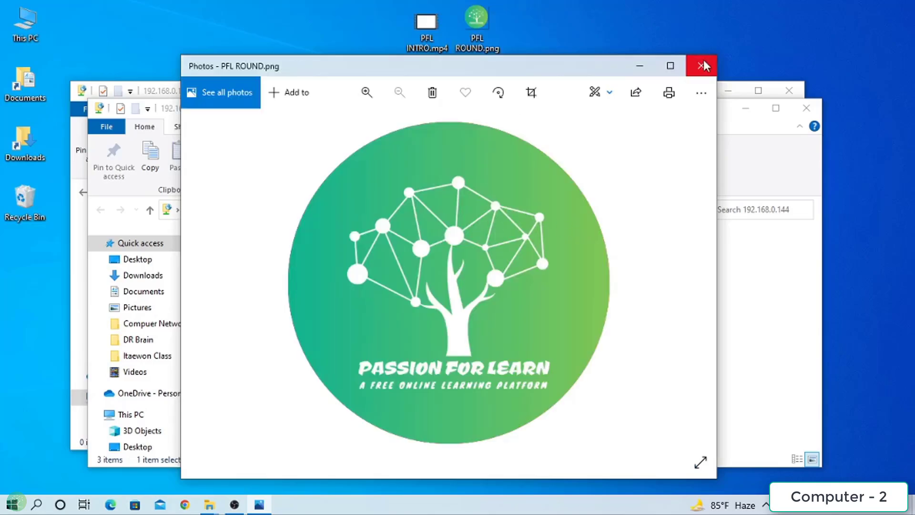
left_click(701, 66)
left_click(804, 109)
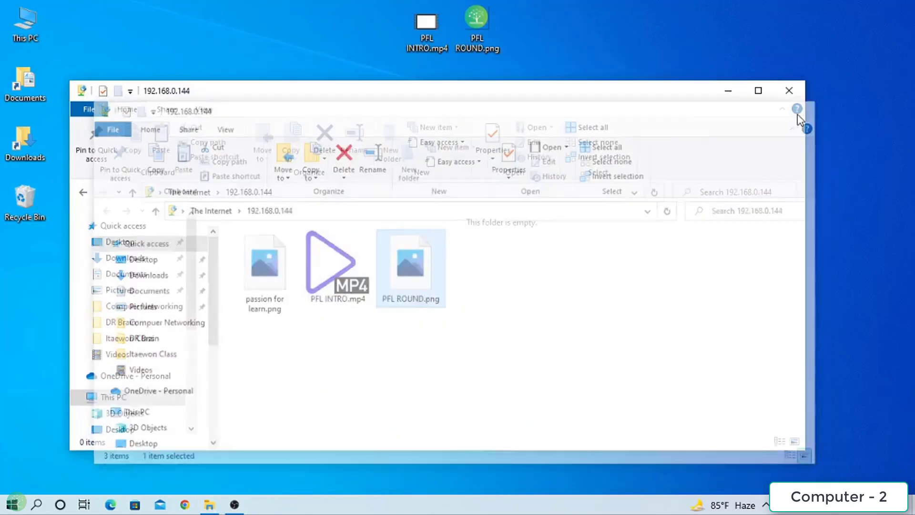
left_click(789, 93)
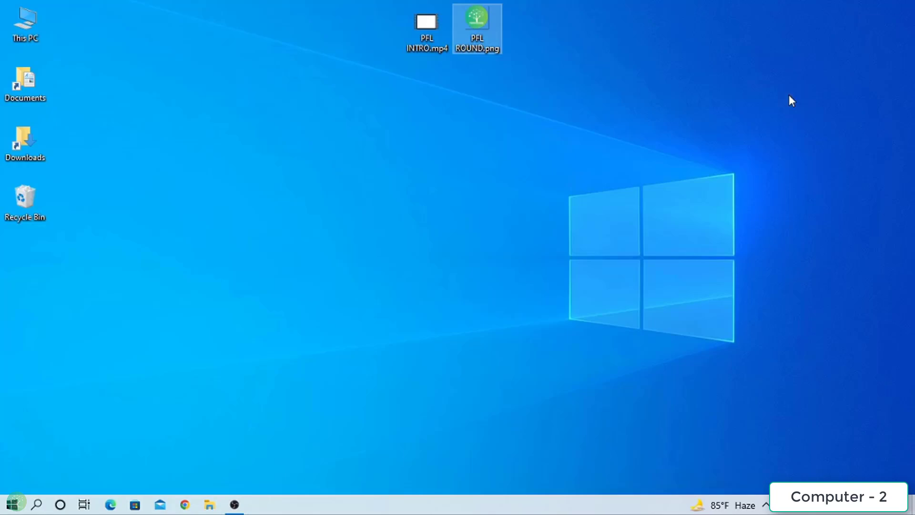